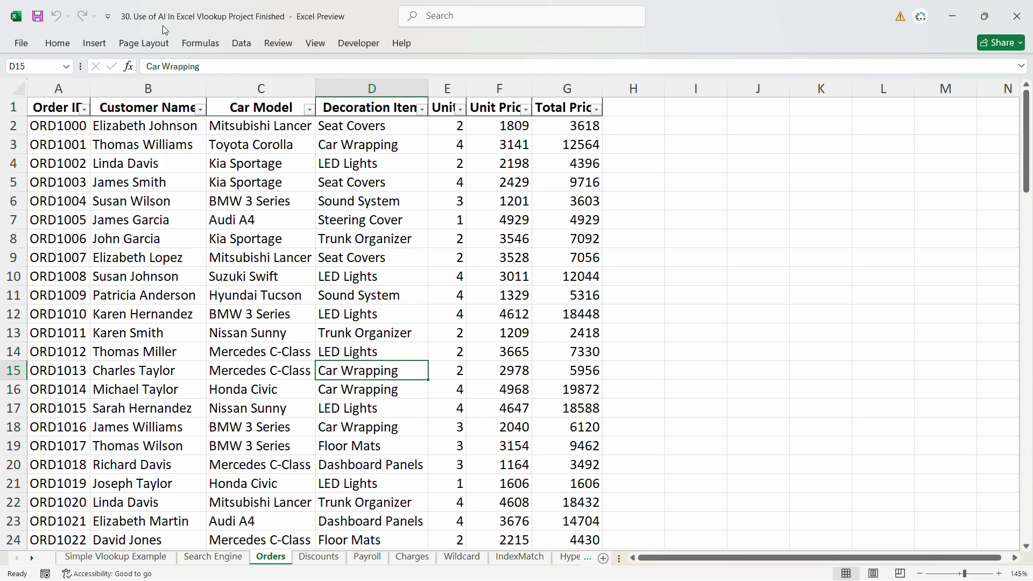
# Review the Simple Vlookup Example and Search Engine sheets, and the Orders sheet's columns from Order ID to Total Price
pyautogui.click(398, 204)
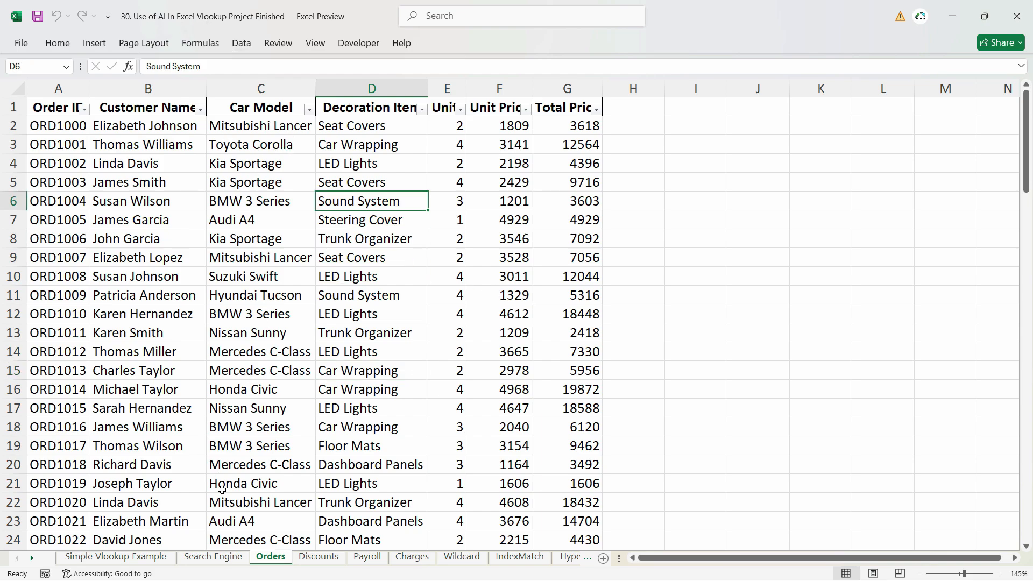
pyautogui.click(116, 556)
pyautogui.click(213, 556)
pyautogui.click(265, 557)
pyautogui.click(63, 129)
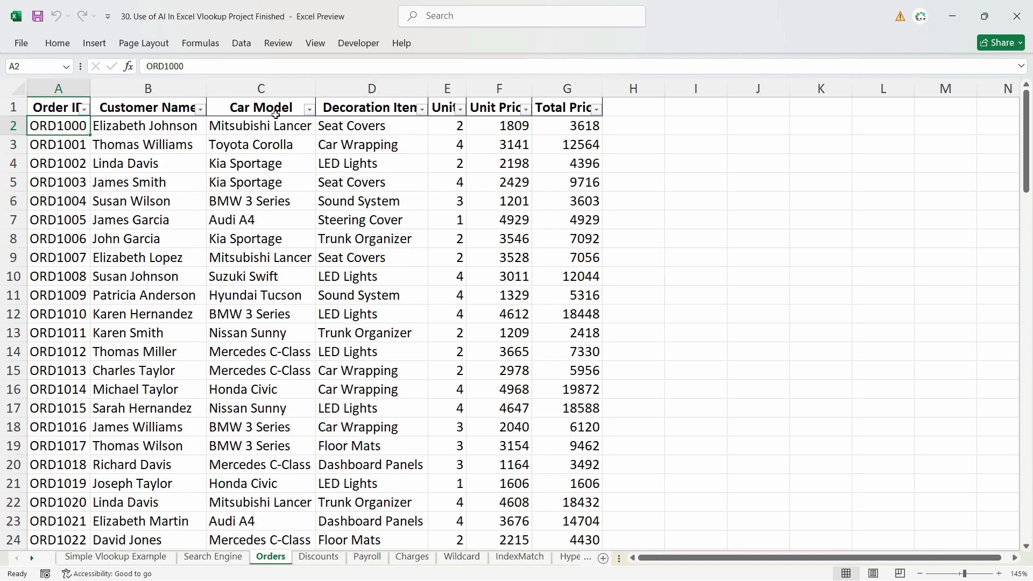
pyautogui.click(240, 130)
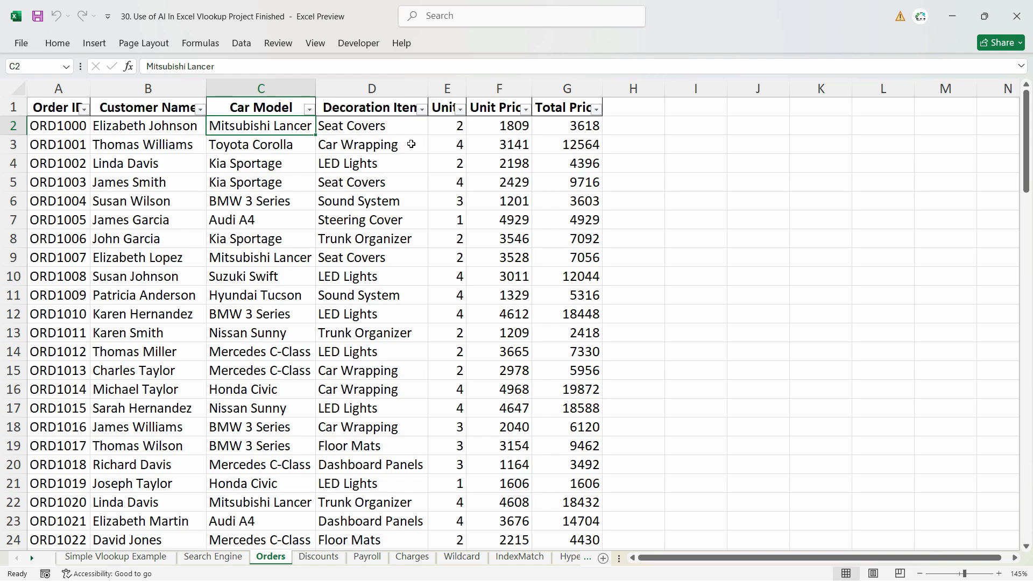
pyautogui.click(438, 124)
pyautogui.click(513, 126)
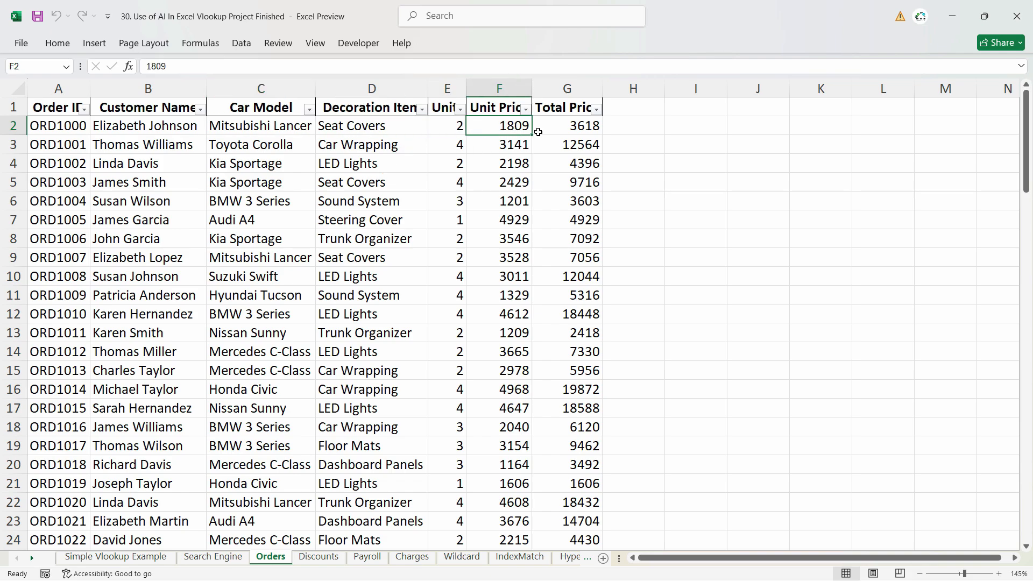
pyautogui.click(570, 106)
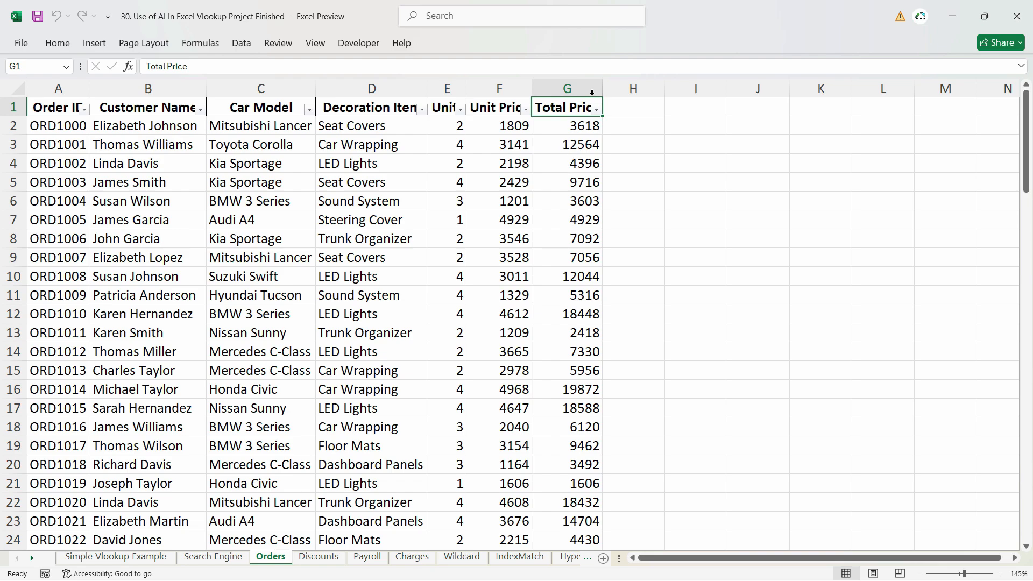
pyautogui.click(567, 124)
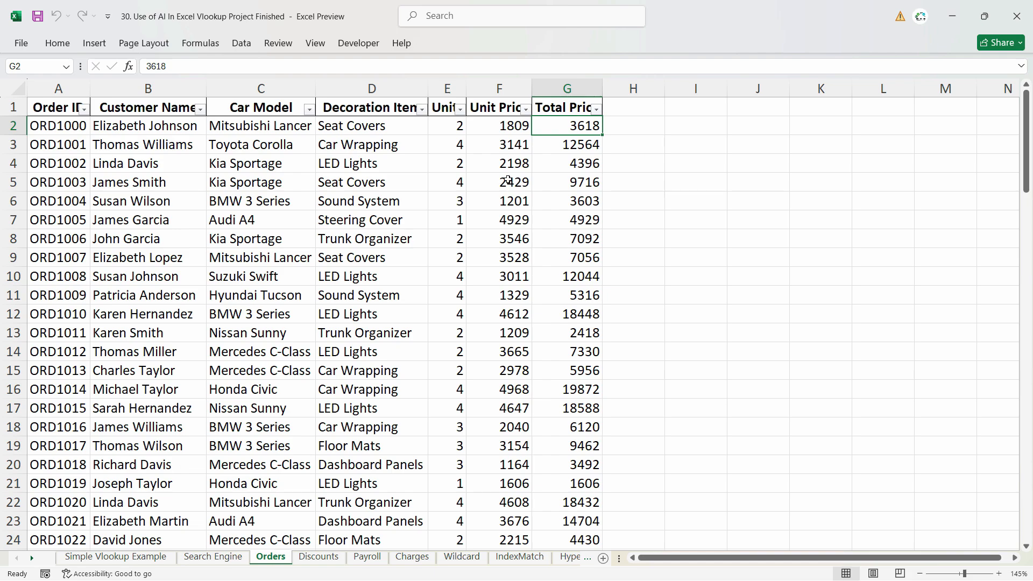
pyautogui.click(52, 130)
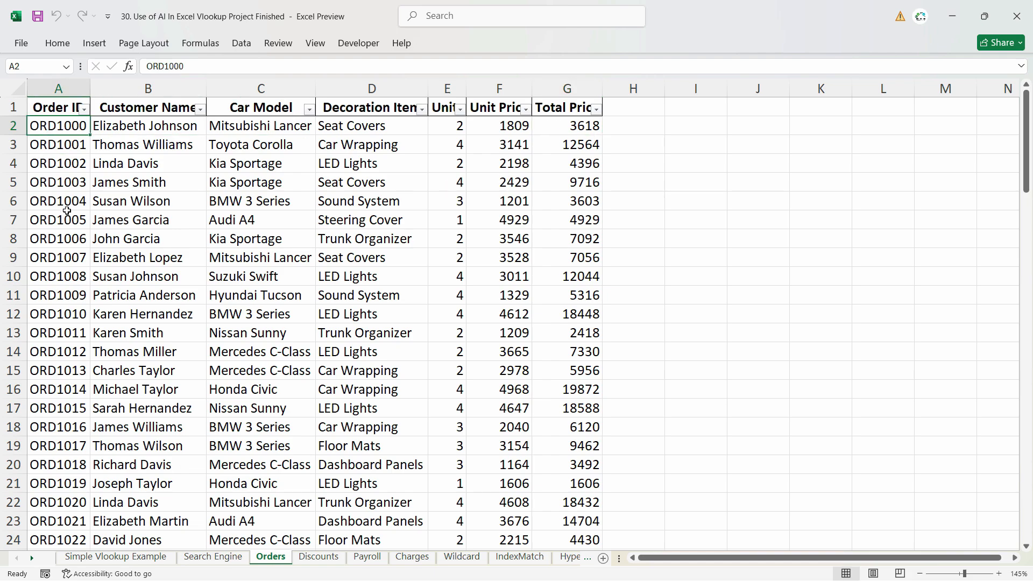
pyautogui.click(589, 144)
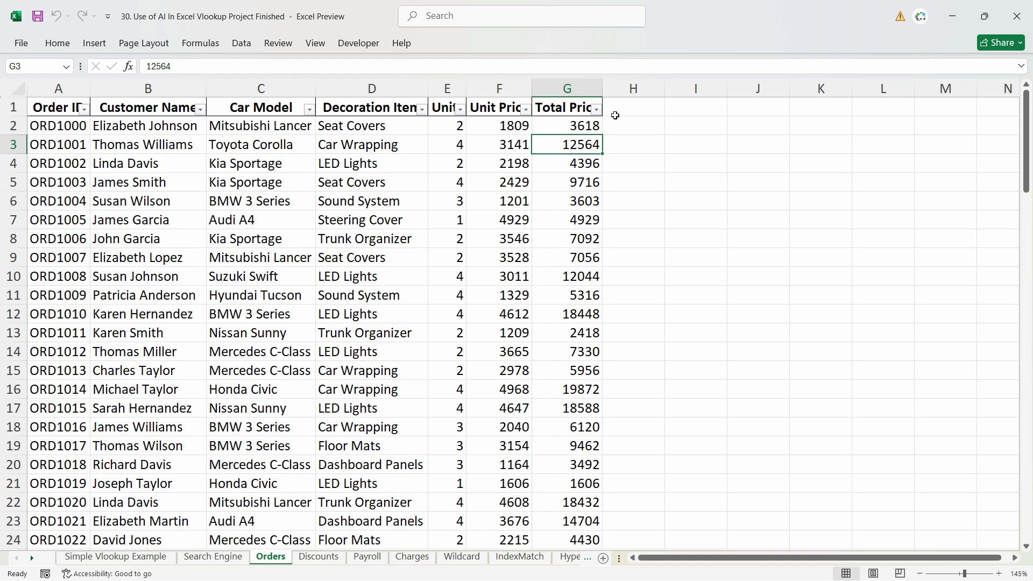
# Add a "Discount" header in cell H1 of the Orders sheet, beside Total Price
pyautogui.click(616, 104)
pyautogui.write('Discount')
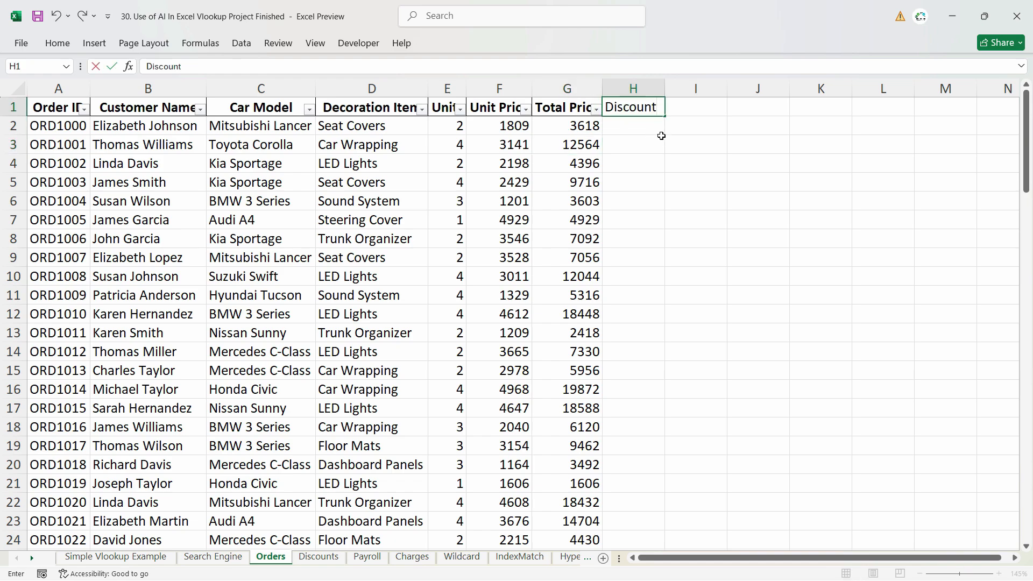
pyautogui.press('Return')
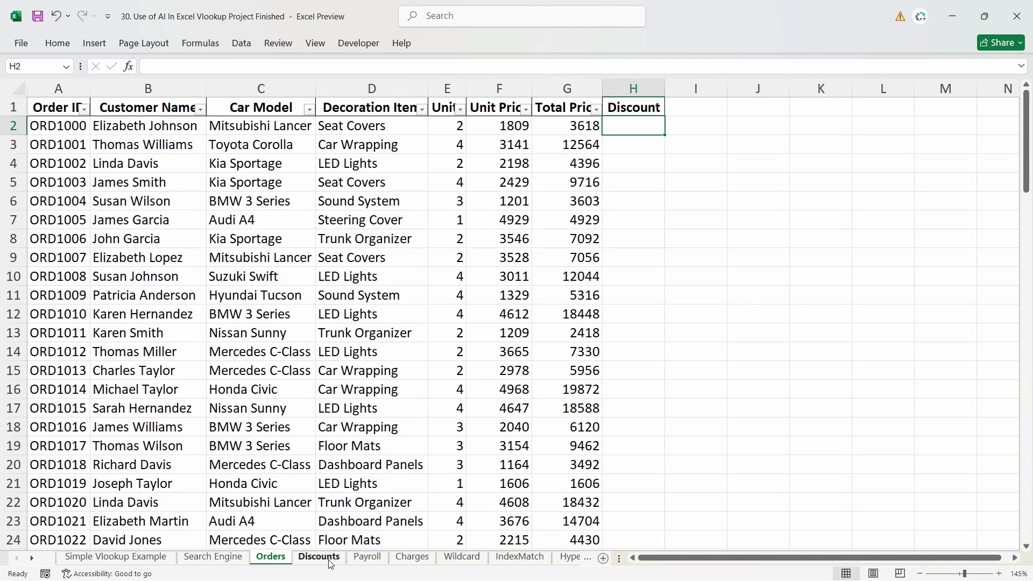
# Examine the minimum purchase tiers and their matching discount rates on the Discounts sheet
pyautogui.click(330, 559)
pyautogui.click(95, 136)
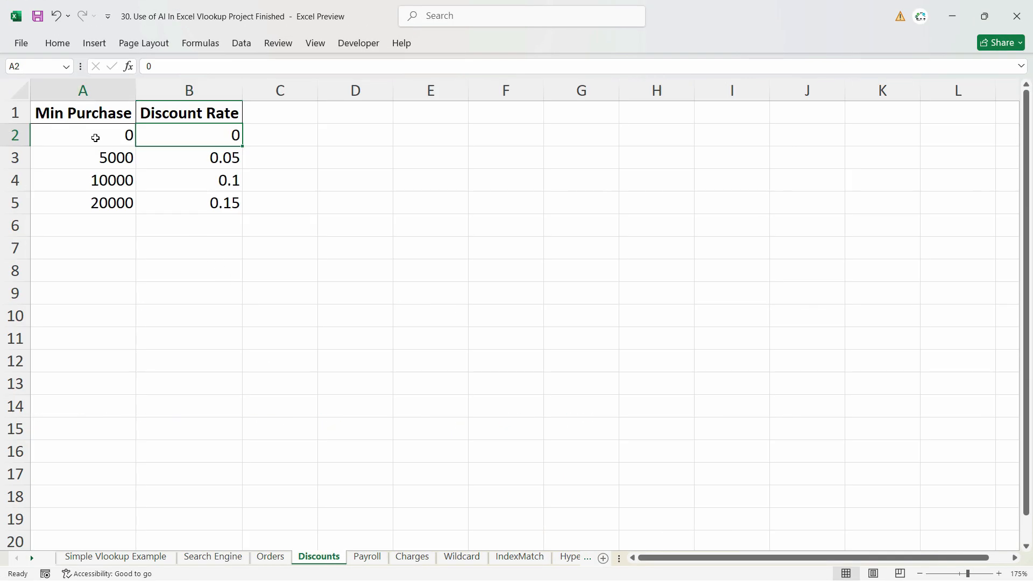
pyautogui.doubleClick(97, 138)
pyautogui.click(214, 137)
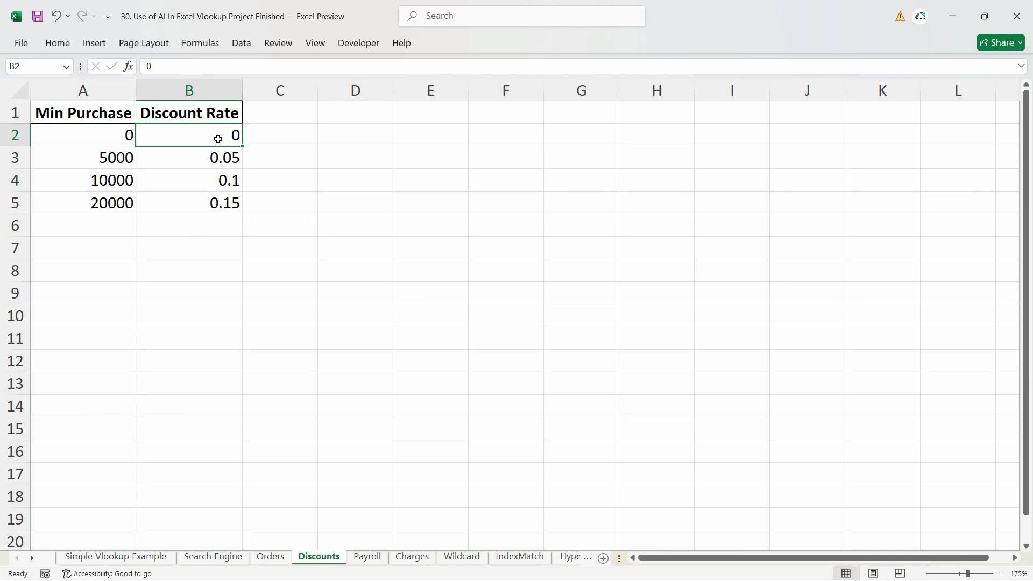
pyautogui.click(106, 163)
pyautogui.click(215, 158)
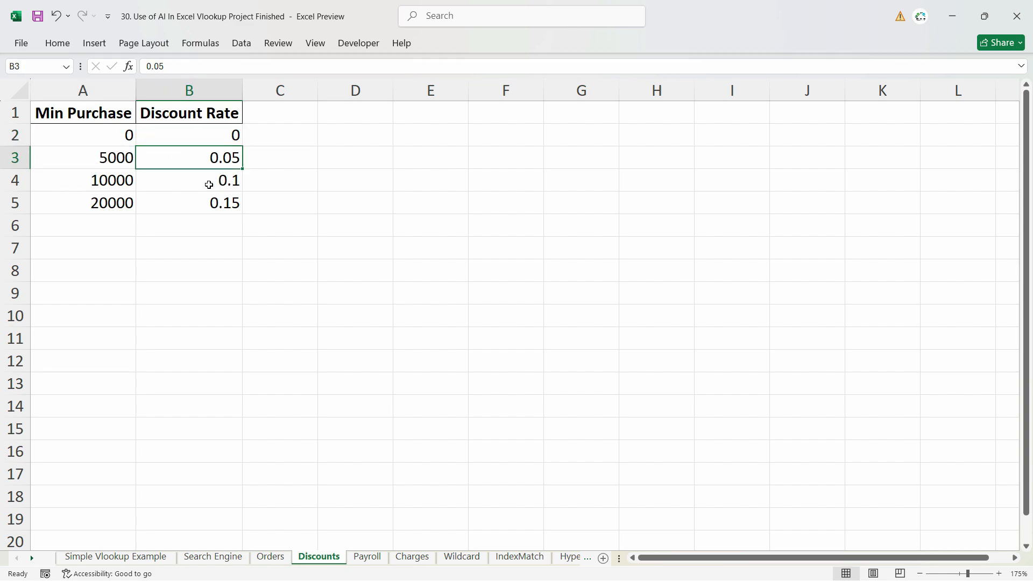
pyautogui.click(116, 187)
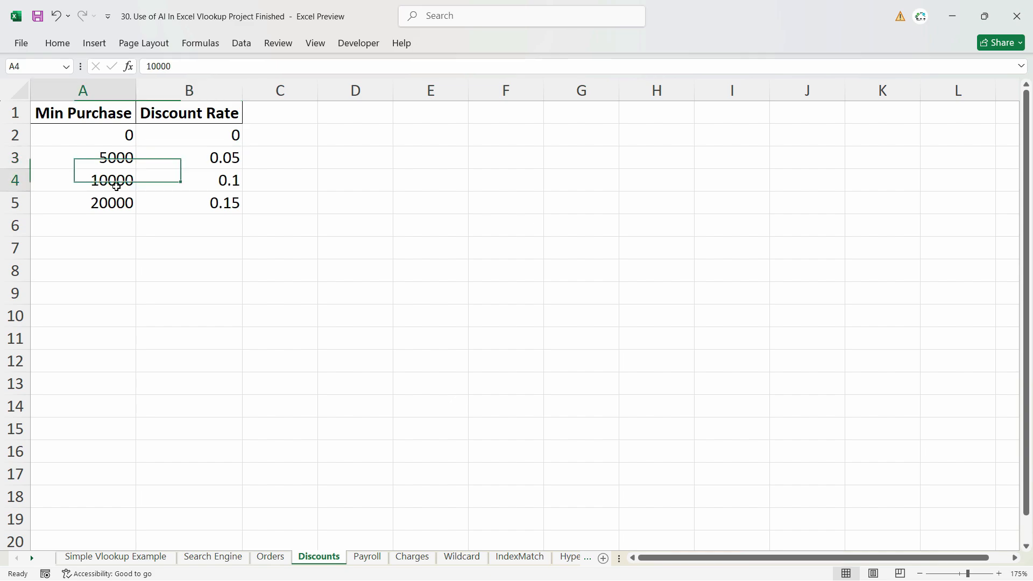
pyautogui.click(217, 185)
pyautogui.click(220, 133)
pyautogui.hotkey('ctrl', 'shift', 'Down')
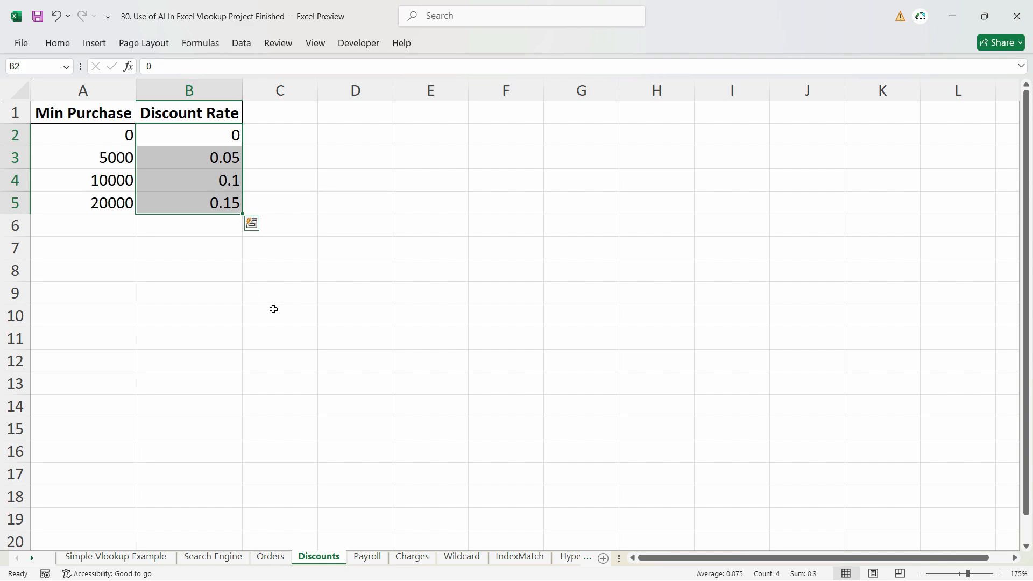
pyautogui.click(220, 276)
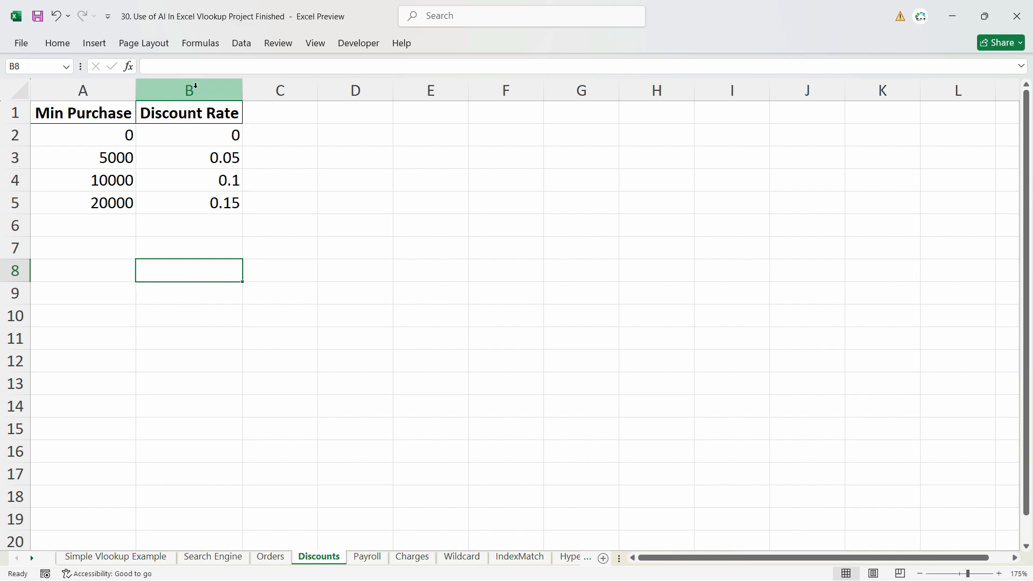
# Format the Discount Rate column on the Discounts sheet as percentages
pyautogui.click(198, 92)
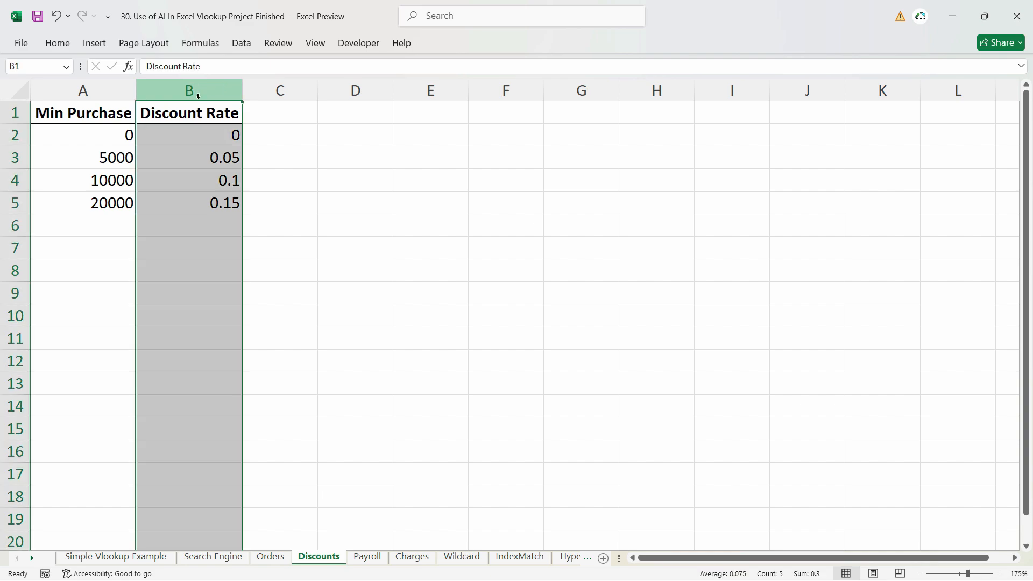
pyautogui.click(57, 44)
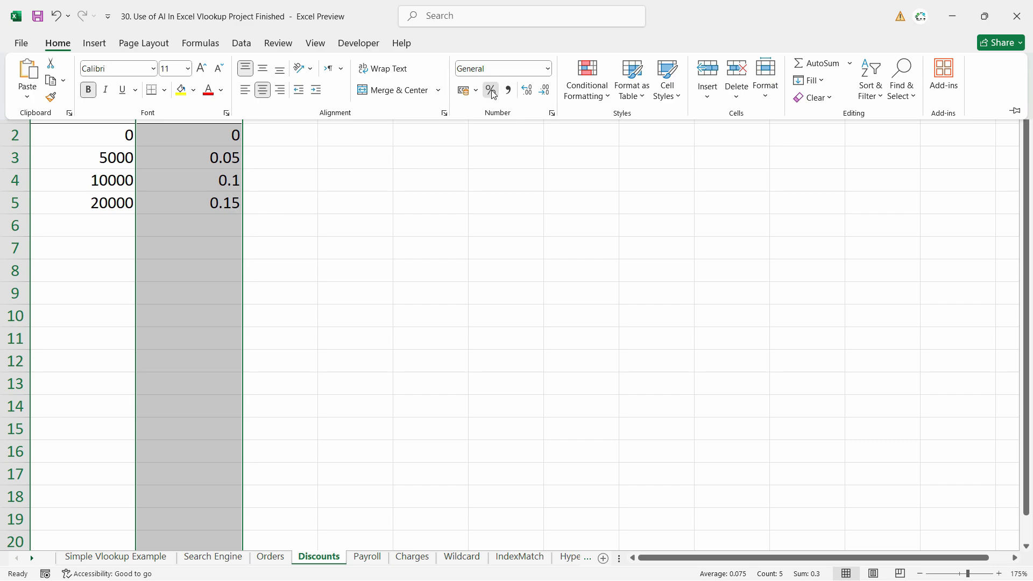
pyautogui.click(490, 91)
pyautogui.press('Down')
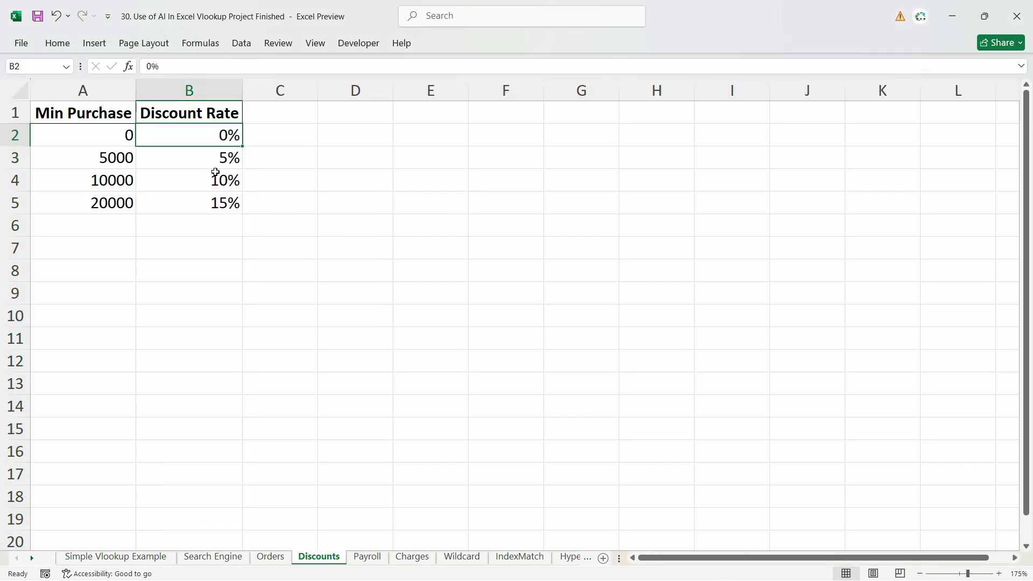
# Insert a blank column between Min Purchase and Discount Rate and enter the upper limit 4999 in B2
pyautogui.click(113, 133)
pyautogui.click(186, 90)
pyautogui.rightClick(186, 92)
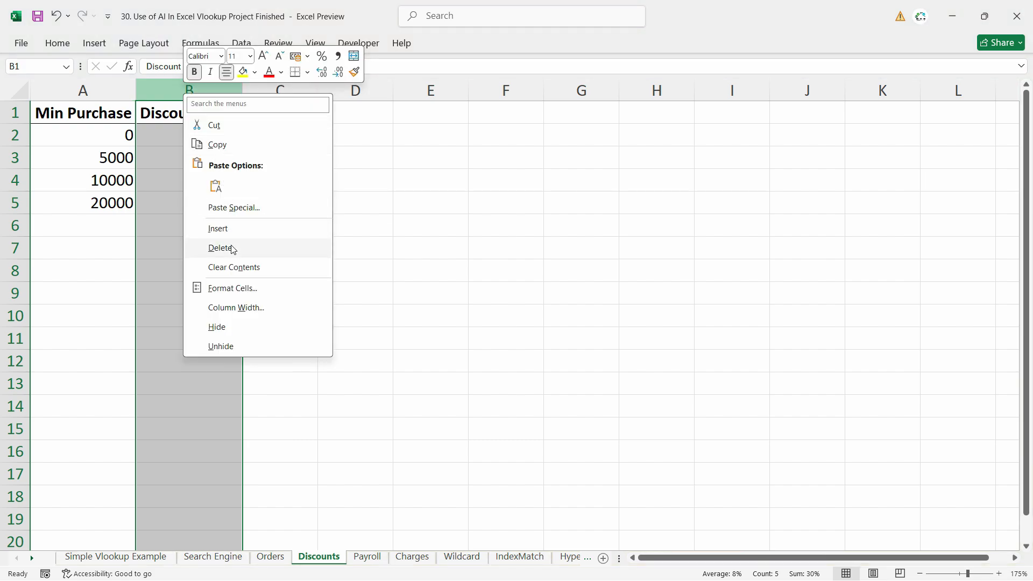
pyautogui.click(218, 228)
pyautogui.click(173, 120)
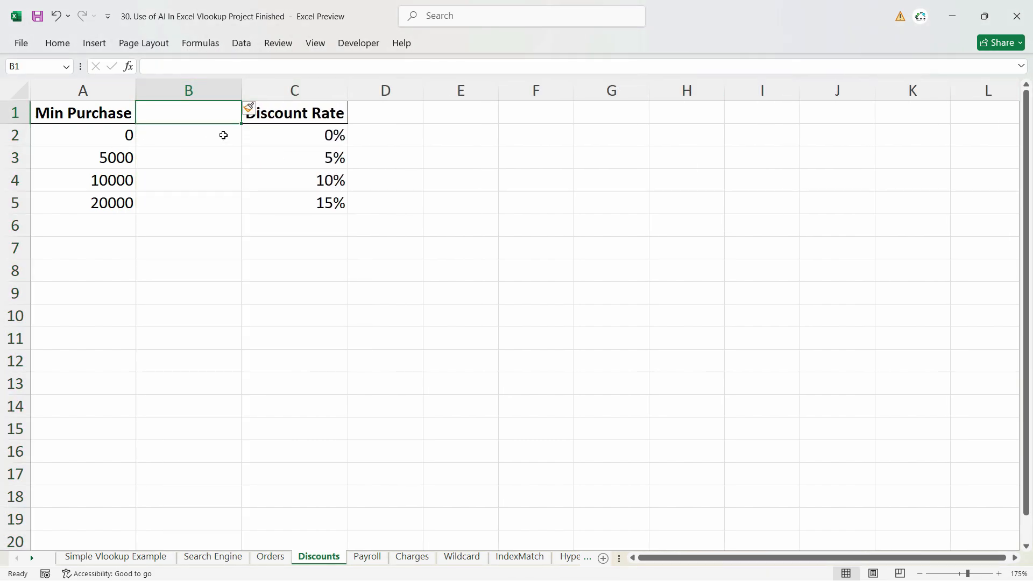
pyautogui.click(143, 141)
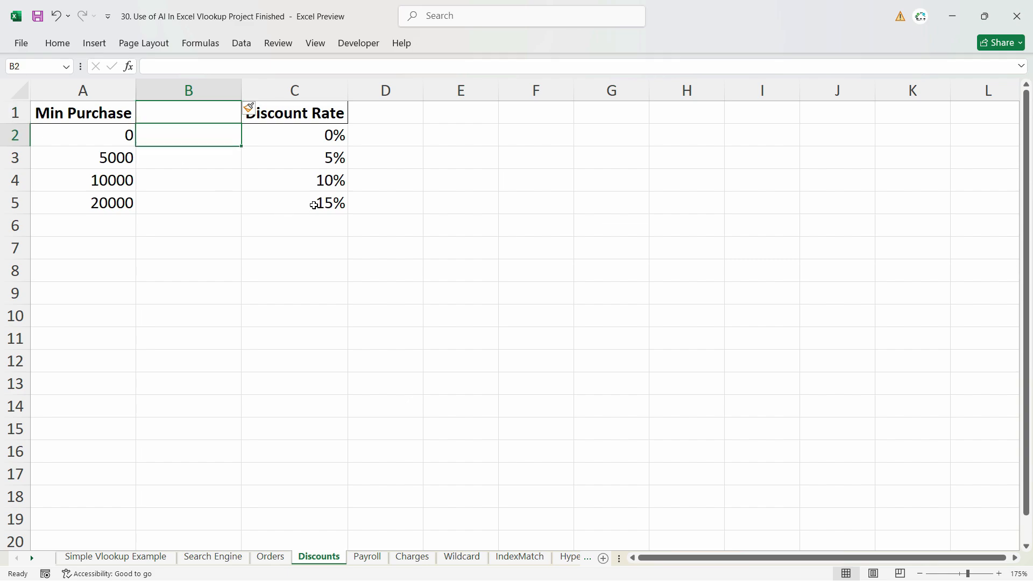
pyautogui.write('4999')
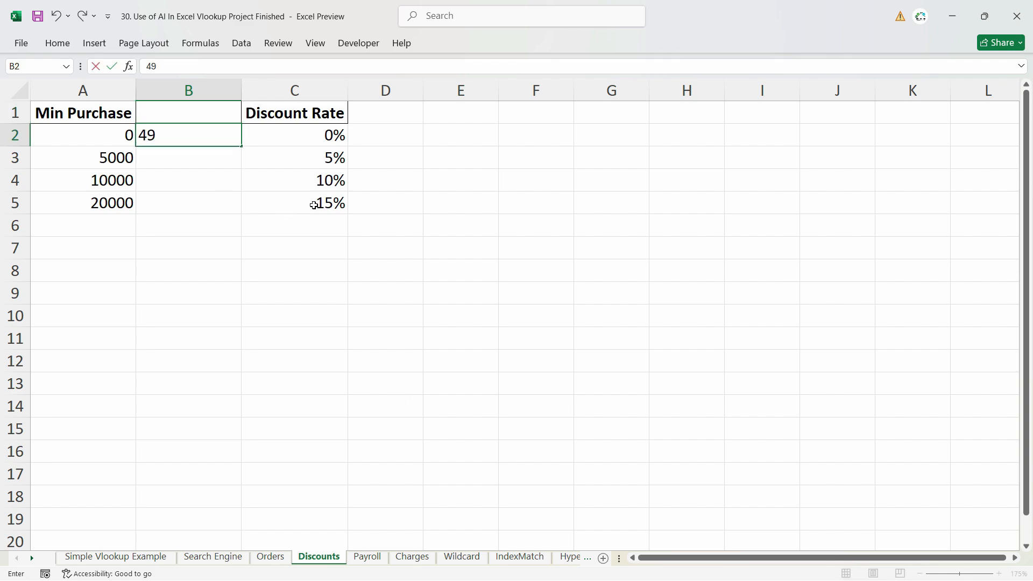
pyautogui.press('Return')
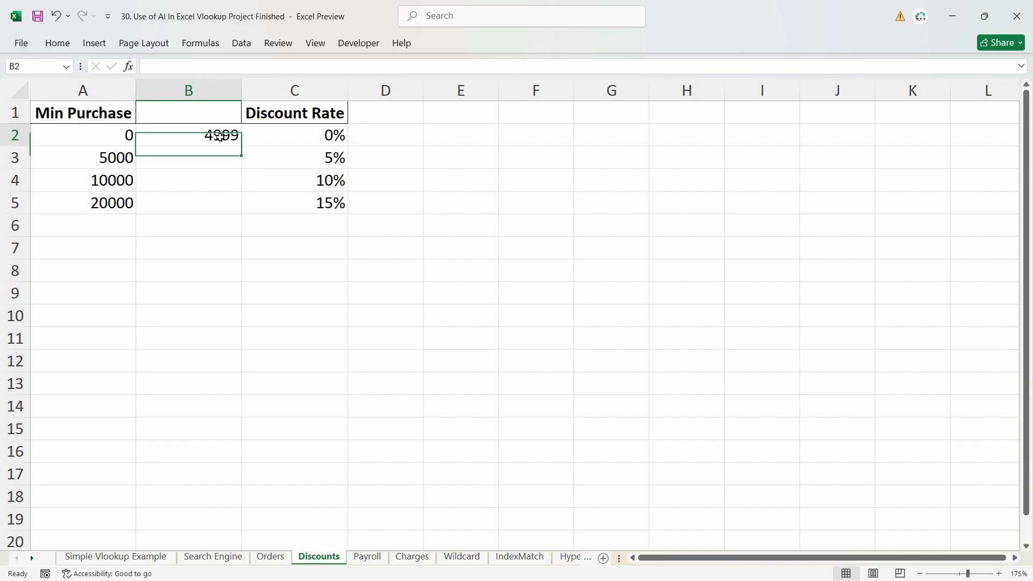
# Enter 9999 in B3 as the upper limit of the tier starting at 5000
pyautogui.click(220, 136)
pyautogui.click(334, 134)
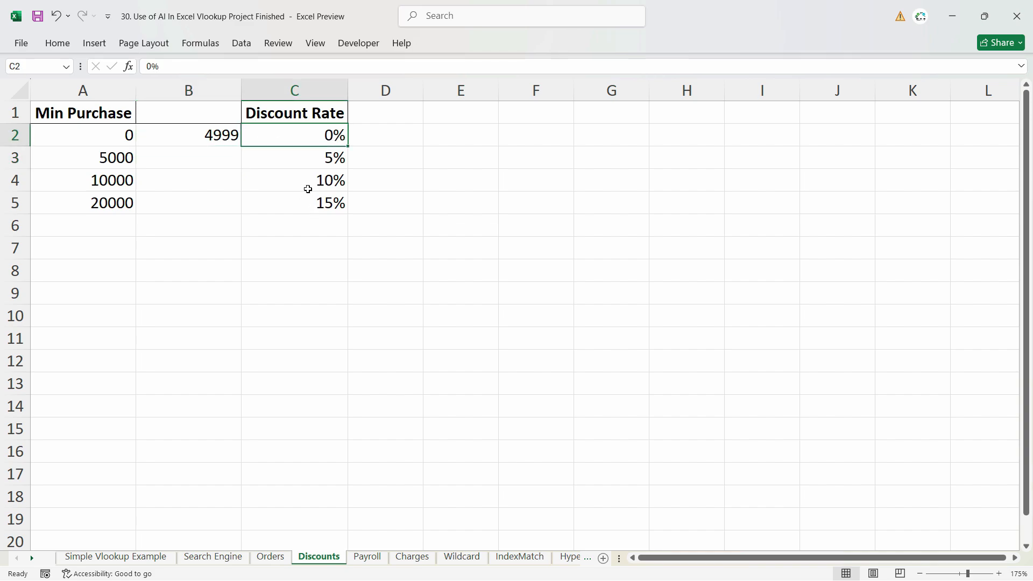
pyautogui.click(122, 161)
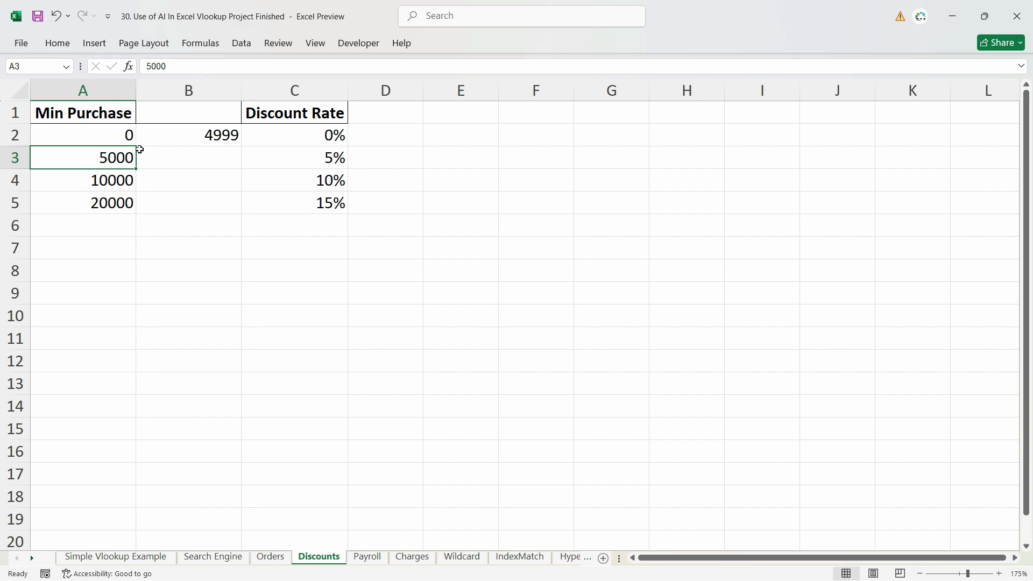
pyautogui.click(201, 152)
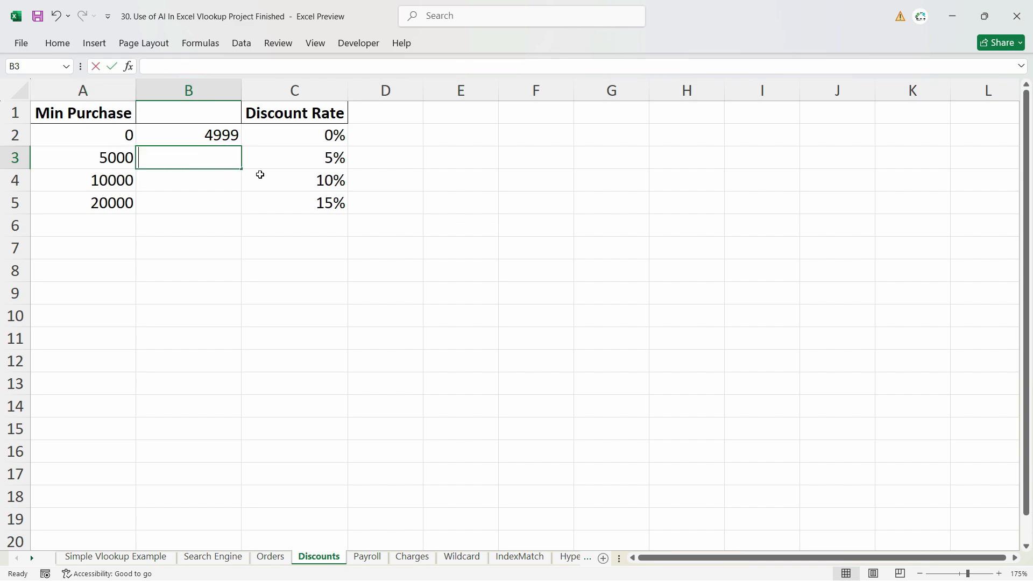
pyautogui.write('9999')
pyautogui.press('Tab')
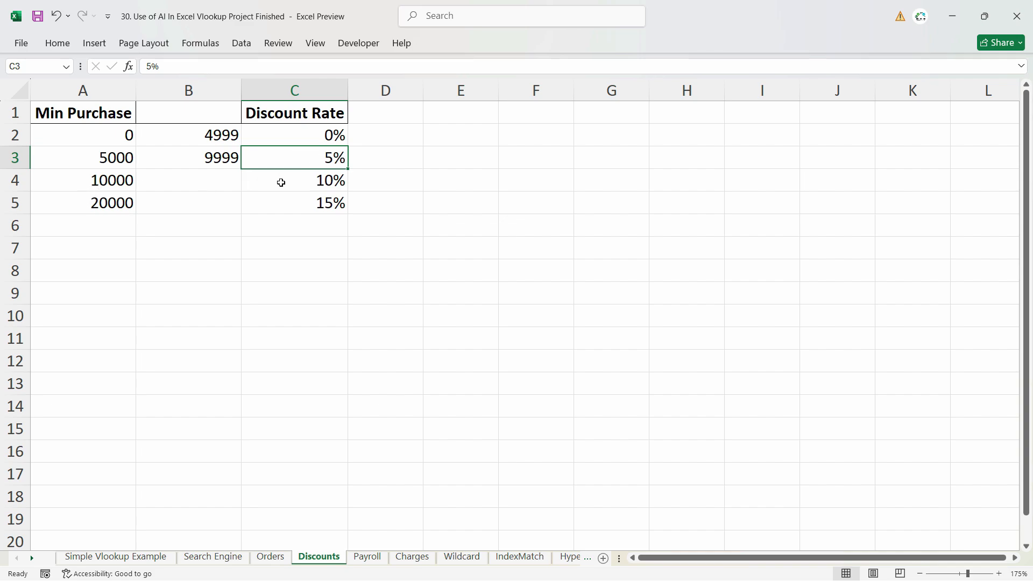
# Delete the inserted upper-limit column B from the Discounts sheet
pyautogui.rightClick(215, 88)
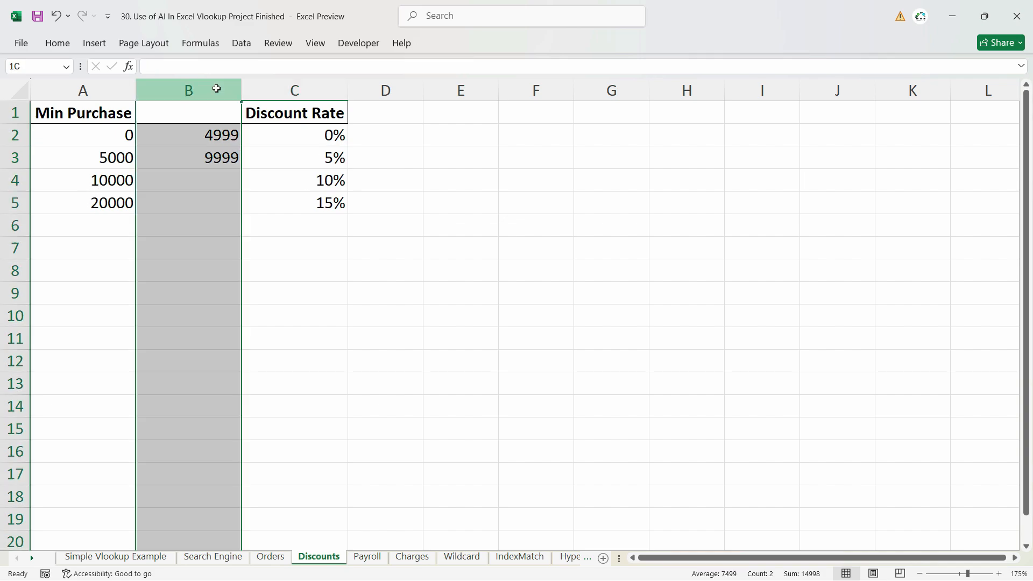
pyautogui.click(246, 244)
# Check each minimum purchase threshold against its percentage discount rate, row by row from row 2 to row 5
pyautogui.click(103, 135)
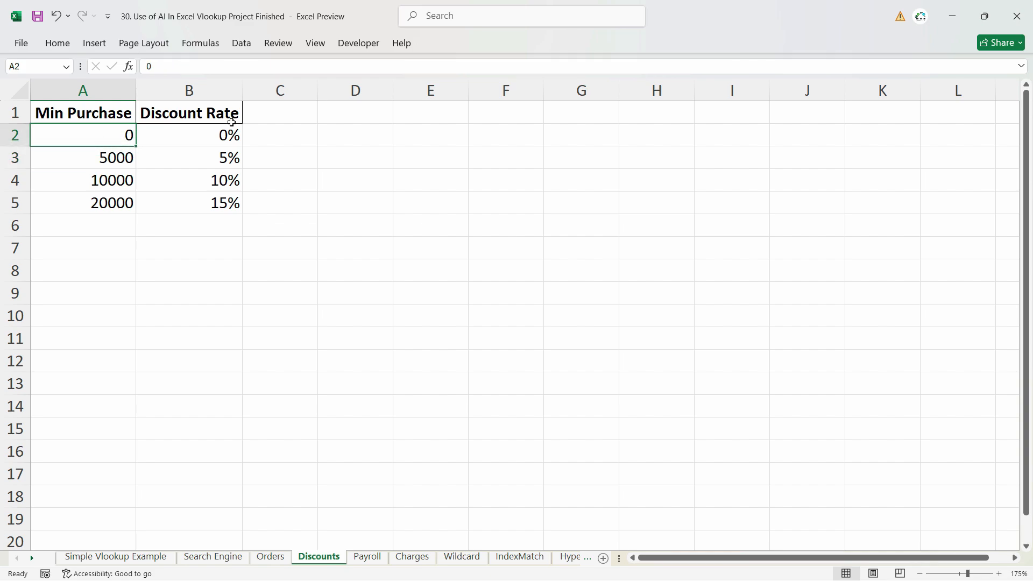
pyautogui.click(222, 138)
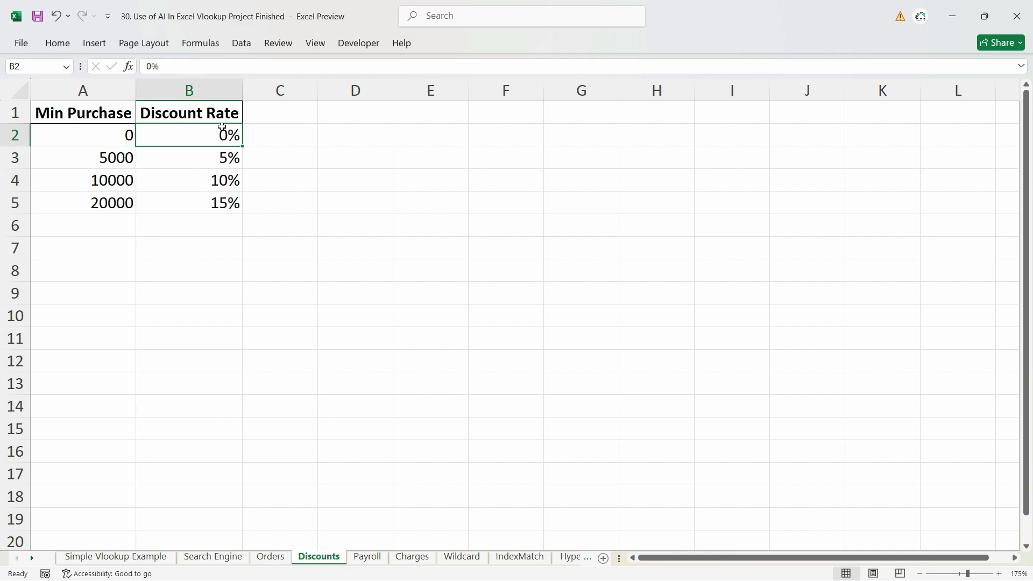
pyautogui.click(108, 157)
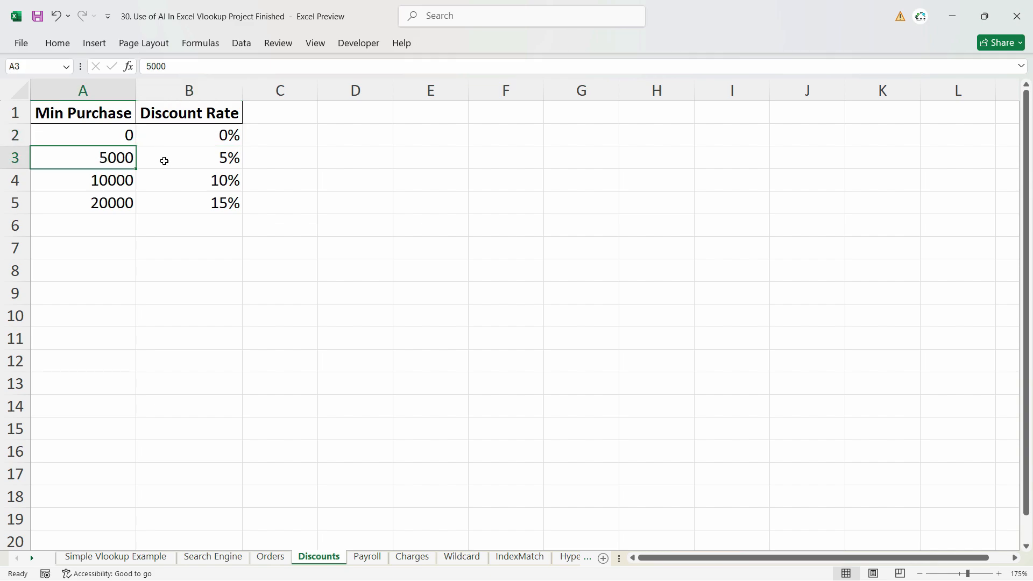
pyautogui.click(205, 160)
pyautogui.click(93, 186)
pyautogui.click(189, 184)
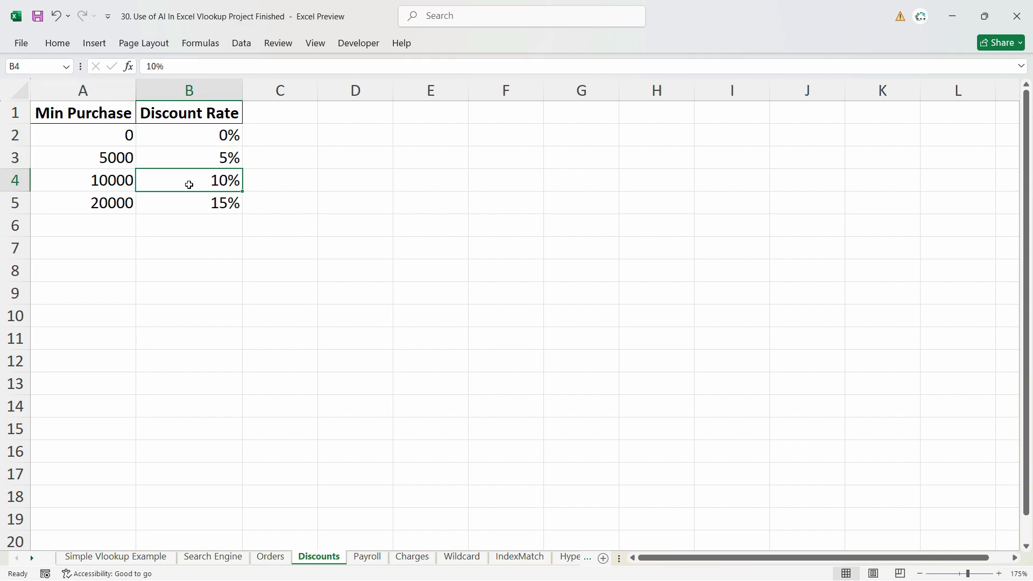
pyautogui.click(90, 207)
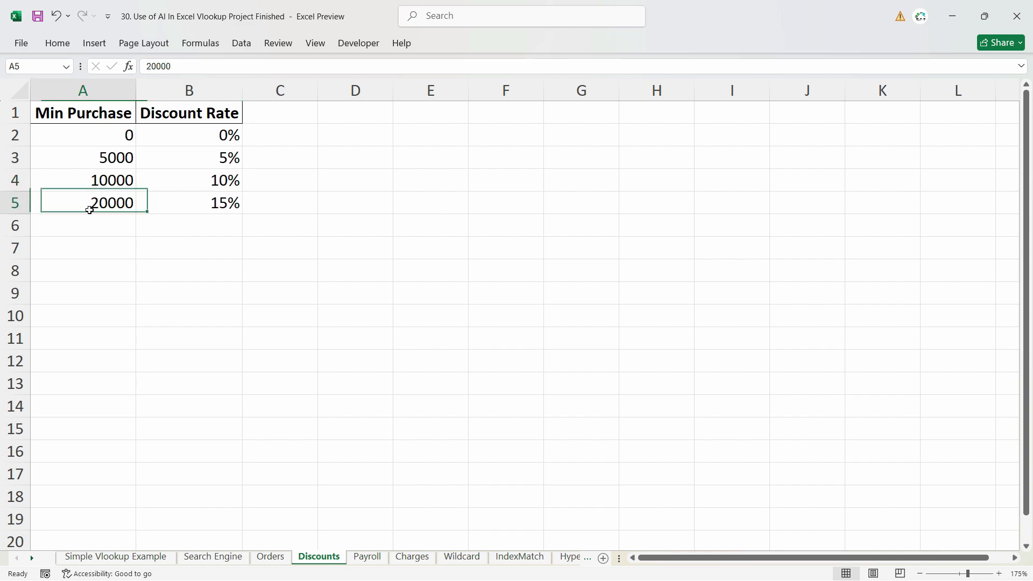
pyautogui.click(226, 208)
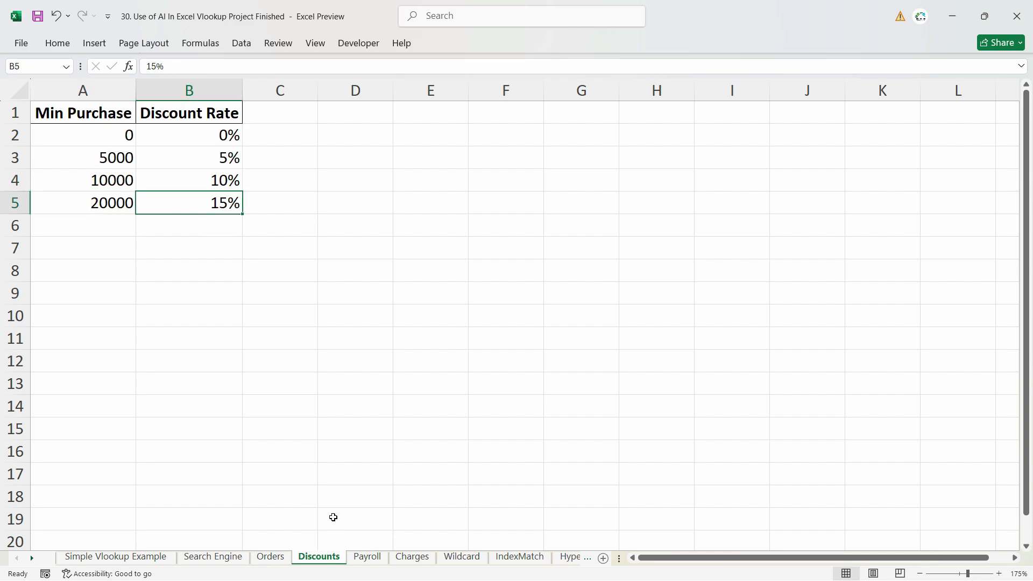
# Name the discount table range A1:B5 on the Discounts sheet dtable and check its reference in the Name Manager
pyautogui.moveTo(91, 117); pyautogui.dragTo(233, 202)
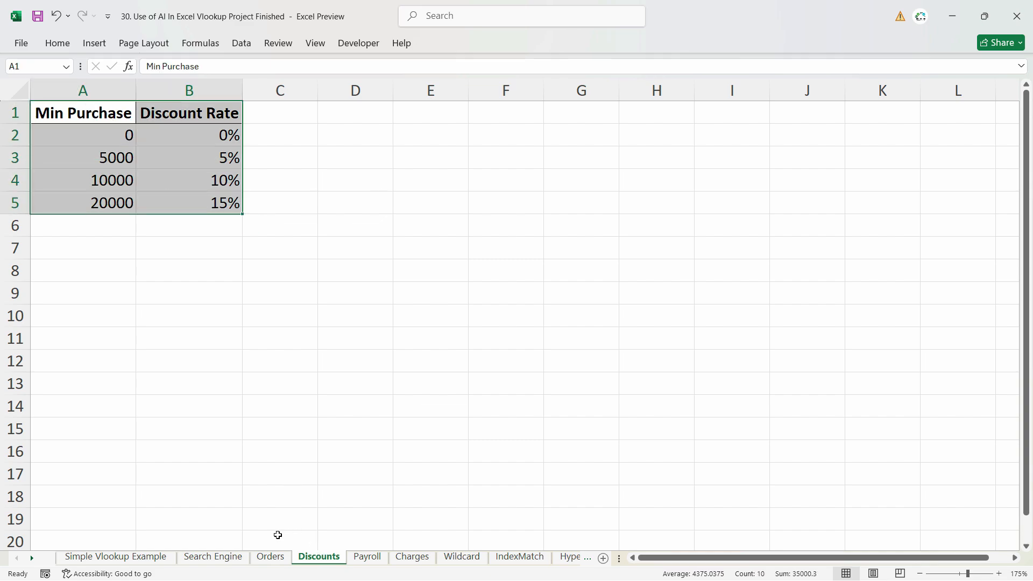
pyautogui.click(271, 558)
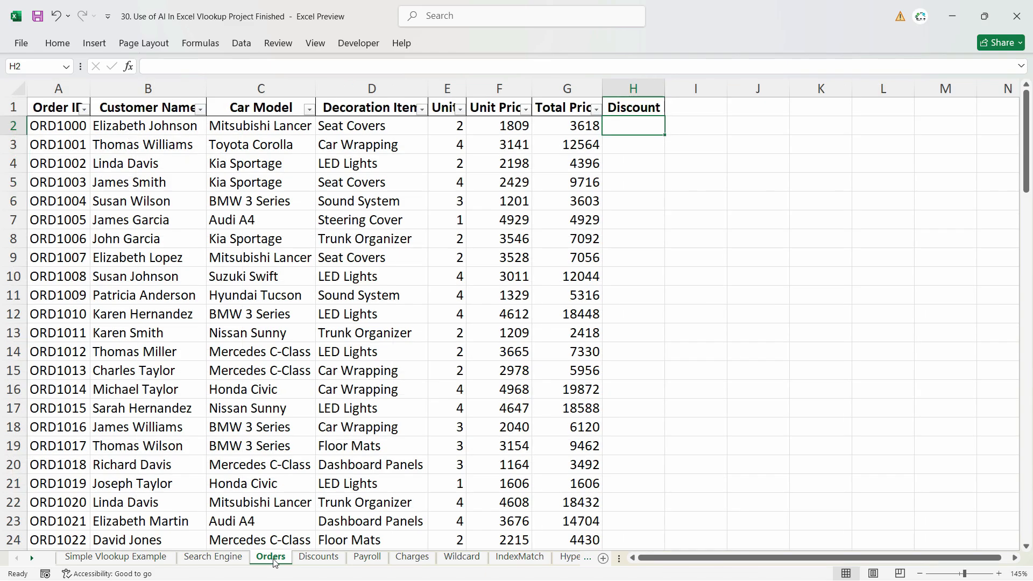
pyautogui.click(307, 561)
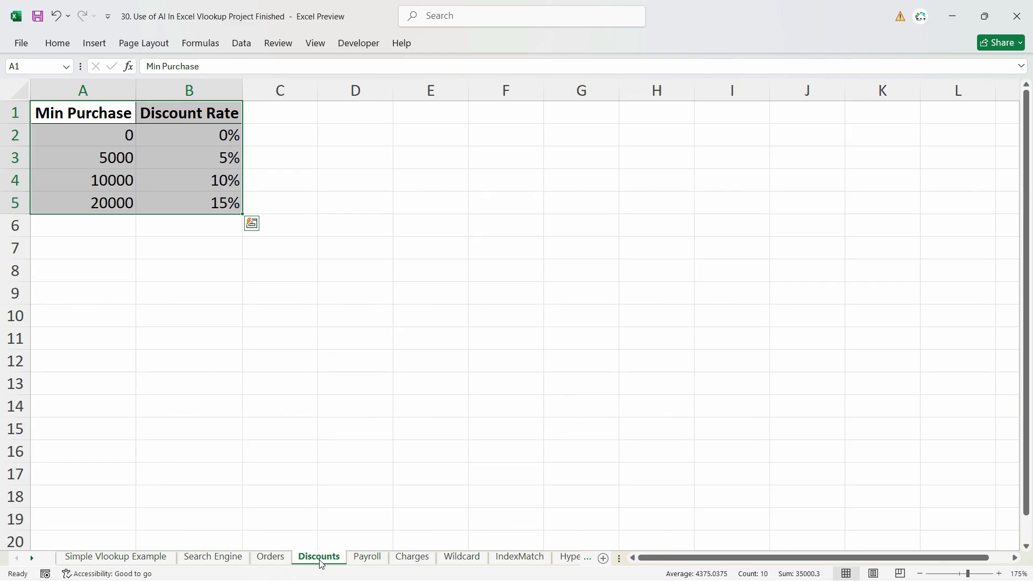
pyautogui.moveTo(55, 117); pyautogui.dragTo(203, 202)
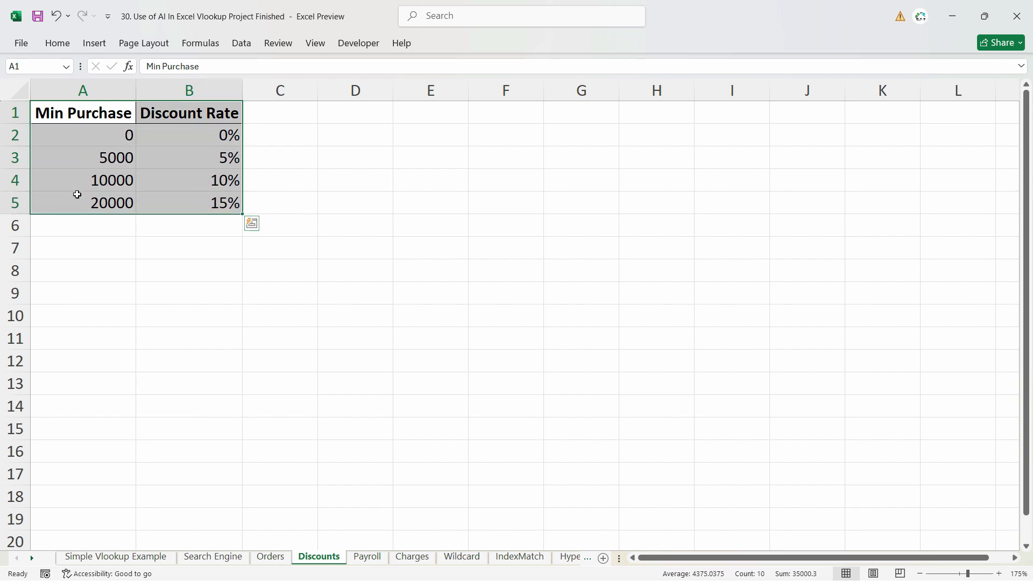
pyautogui.click(29, 68)
pyautogui.write('dtable')
pyautogui.press('Return')
pyautogui.click(66, 66)
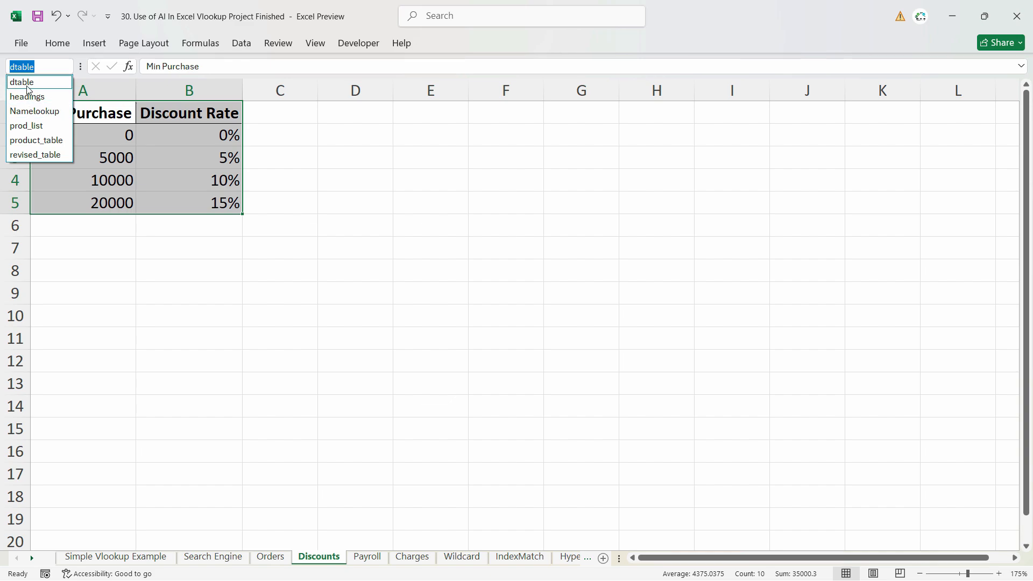
pyautogui.click(110, 180)
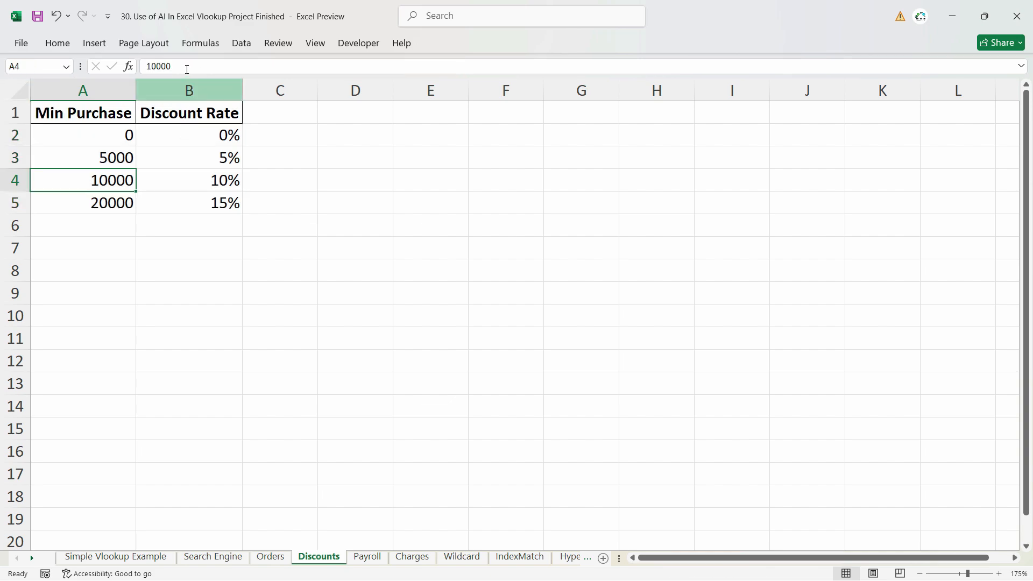
pyautogui.click(201, 43)
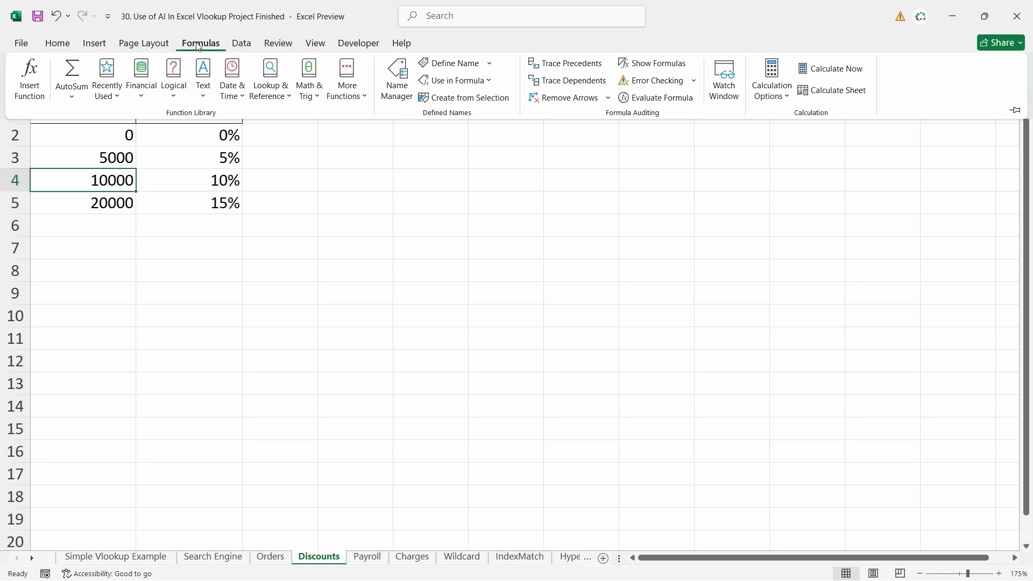
pyautogui.click(397, 81)
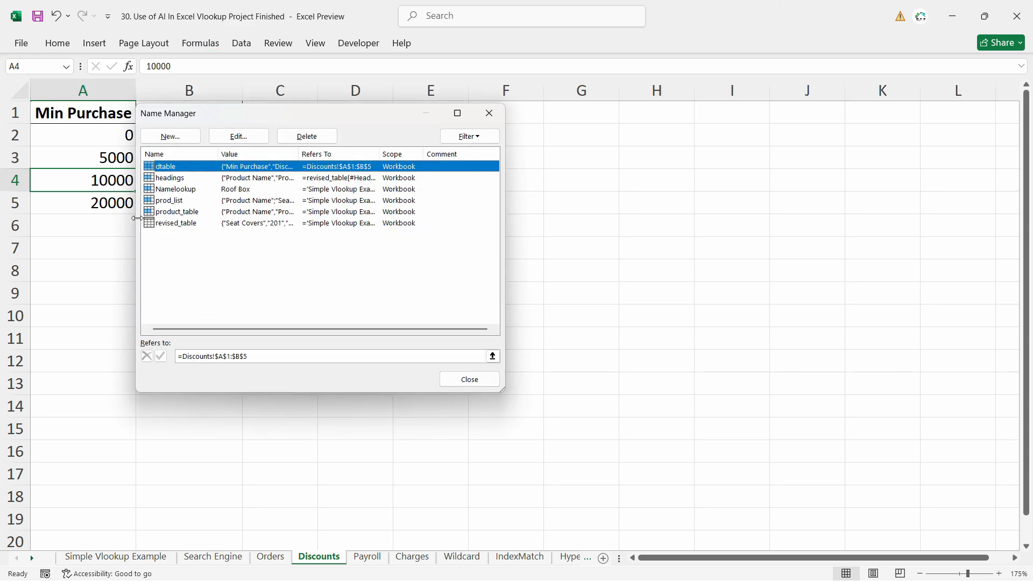
pyautogui.click(482, 386)
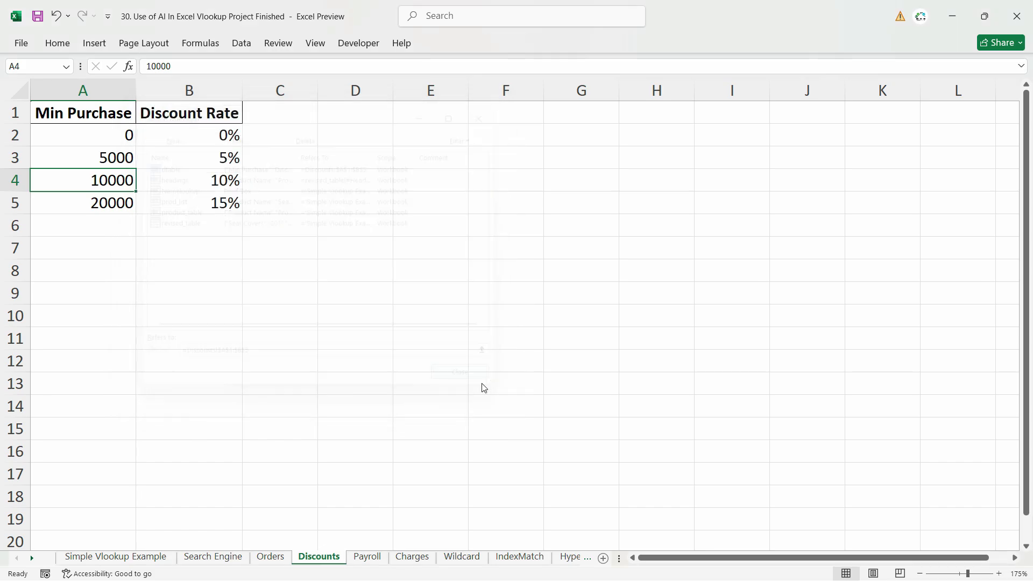
# Change the header in G1 of the Orders sheet to Total Sales
pyautogui.hotkey('ctrl', 'pageup')
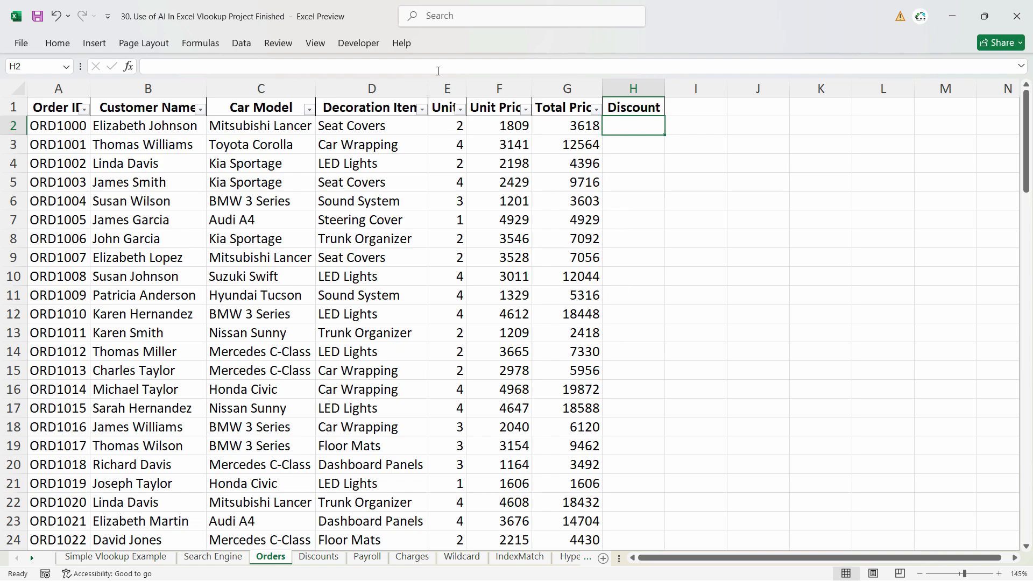
pyautogui.press('Left')
pyautogui.click(619, 121)
pyautogui.doubleClick(575, 104)
pyautogui.moveTo(596, 108); pyautogui.dragTo(571, 108)
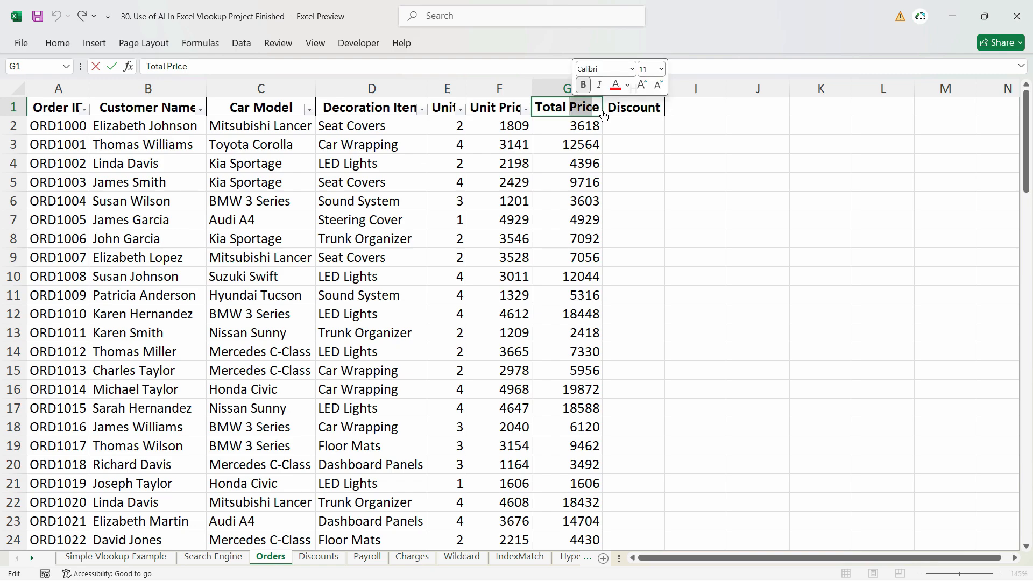
pyautogui.write('Sales')
# Begin a VLOOKUP formula in H2 with G2 as lookup value, dtable as table array and 2 as column index
pyautogui.click(633, 125)
pyautogui.write('=')
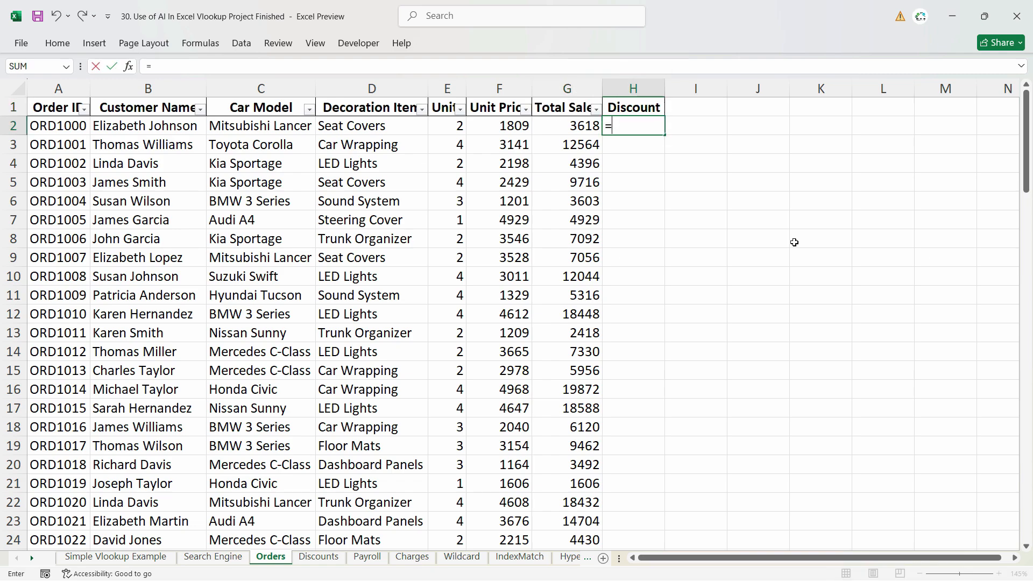
pyautogui.write('vl')
pyautogui.press('Tab')
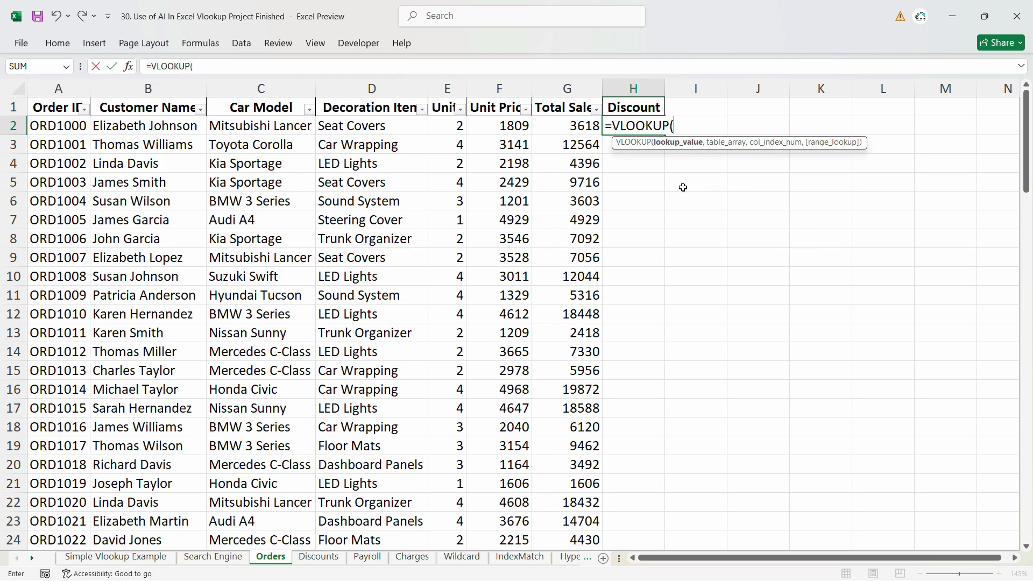
pyautogui.click(577, 128)
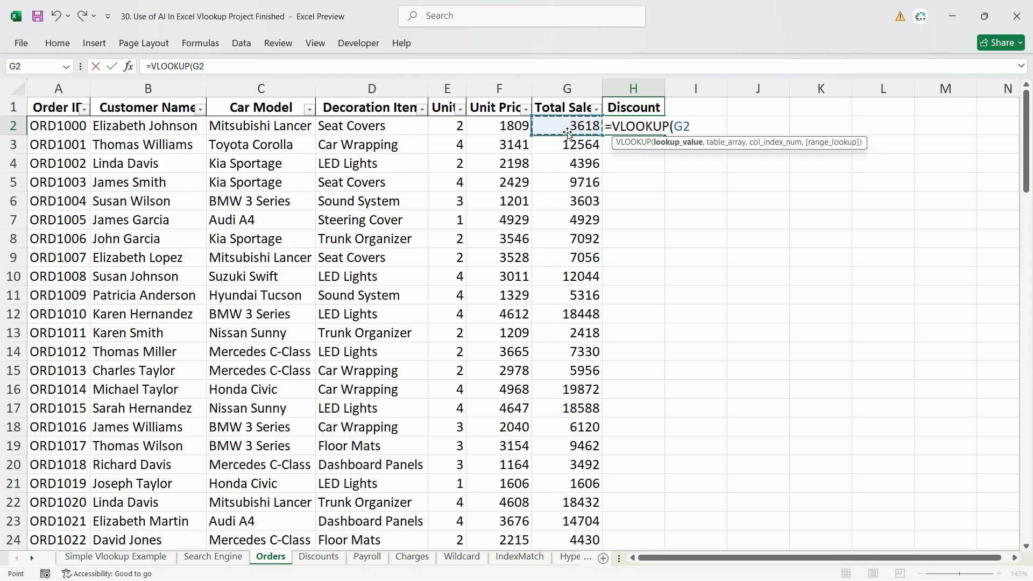
pyautogui.write(',')
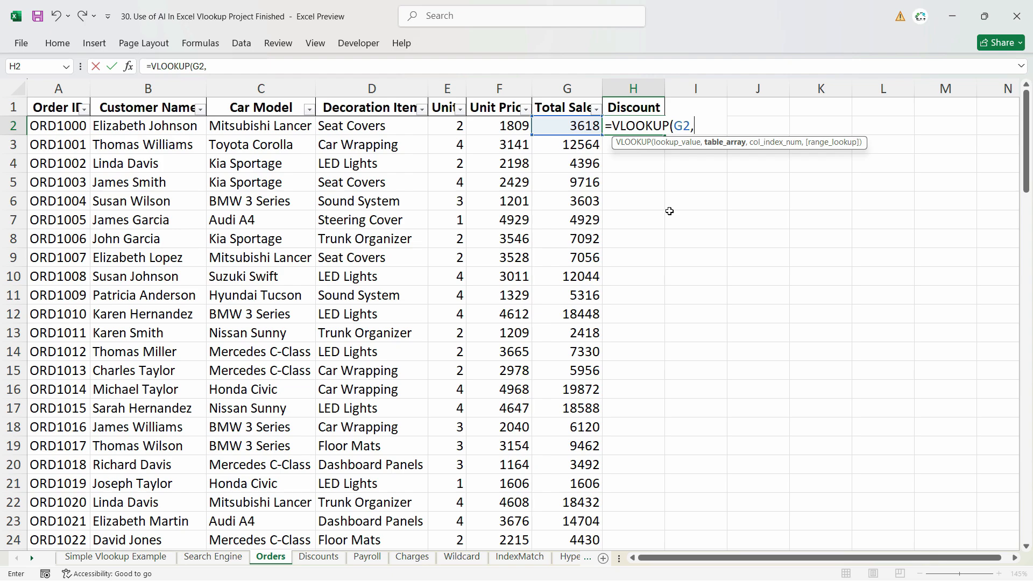
pyautogui.write('dtable')
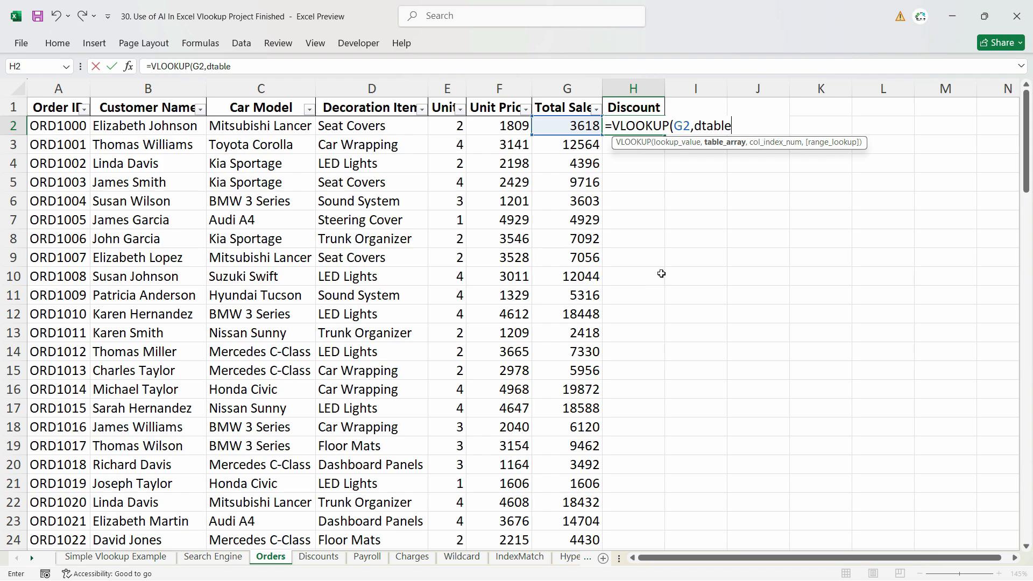
pyautogui.write(',2')
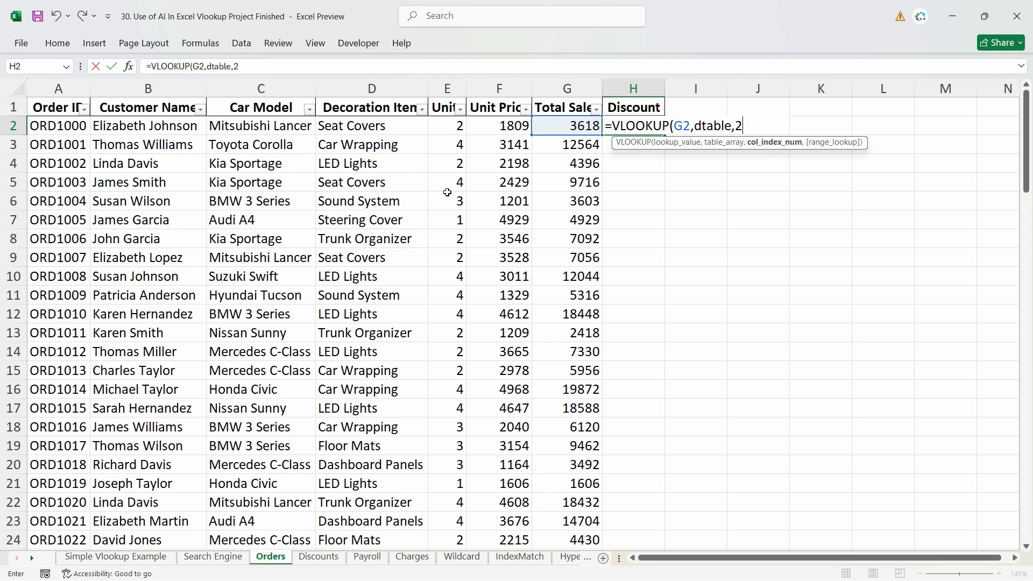
pyautogui.write(',Discounts!')
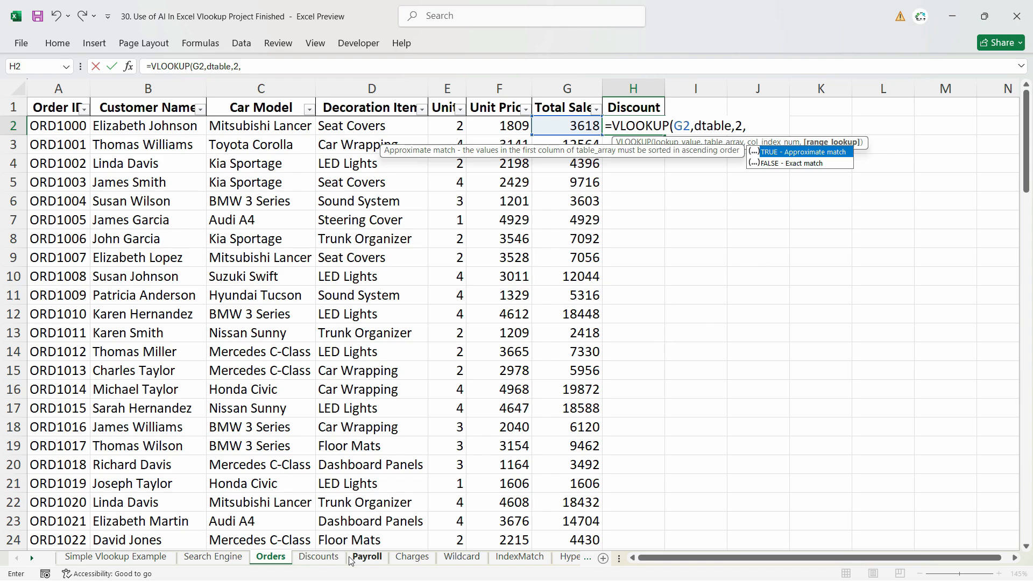
# Examine the order of the thresholds on the Discounts sheet while H2's formula stays open, and return to Orders
pyautogui.click(319, 556)
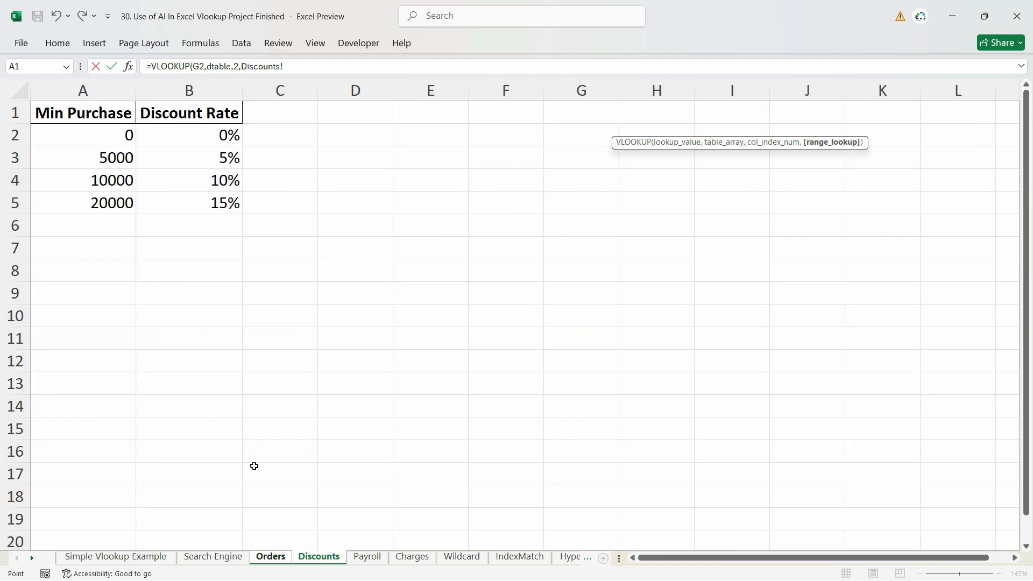
pyautogui.click(269, 560)
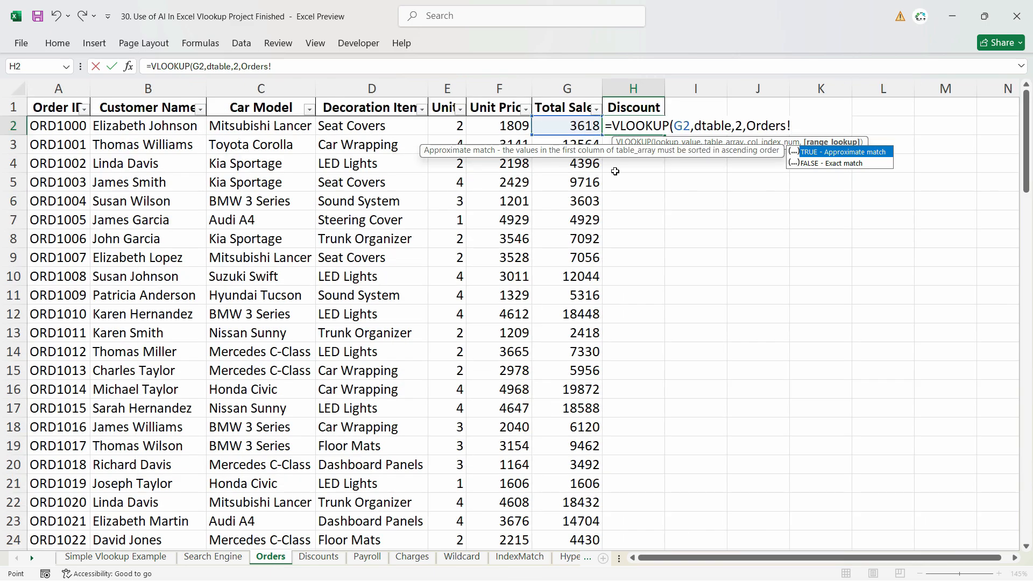
pyautogui.press('BackSpace')
pyautogui.press('BackSpace')
pyautogui.press('BackSpace')
pyautogui.press('BackSpace')
pyautogui.press('BackSpace')
pyautogui.press('BackSpace')
pyautogui.press('BackSpace')
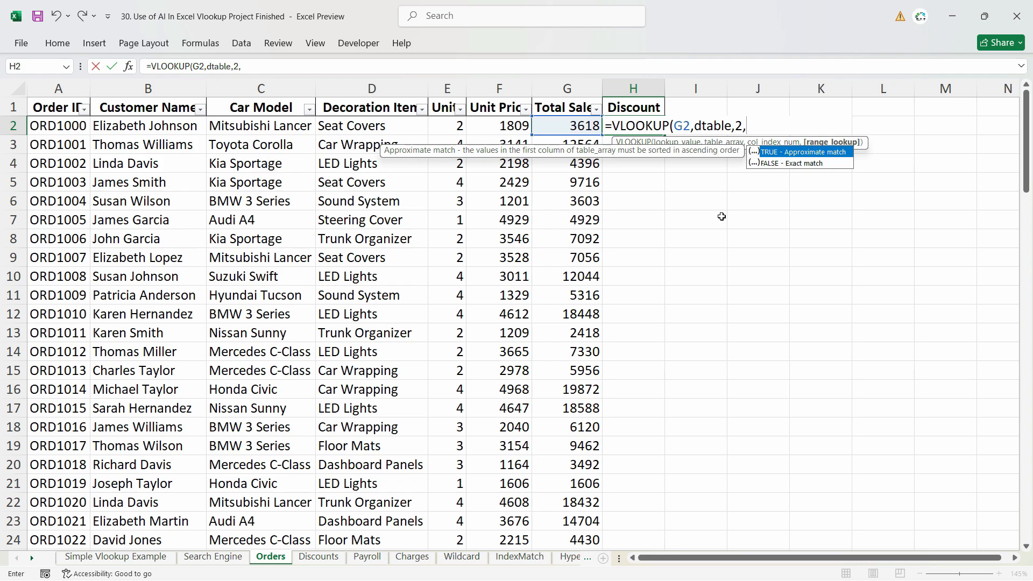
pyautogui.click(321, 557)
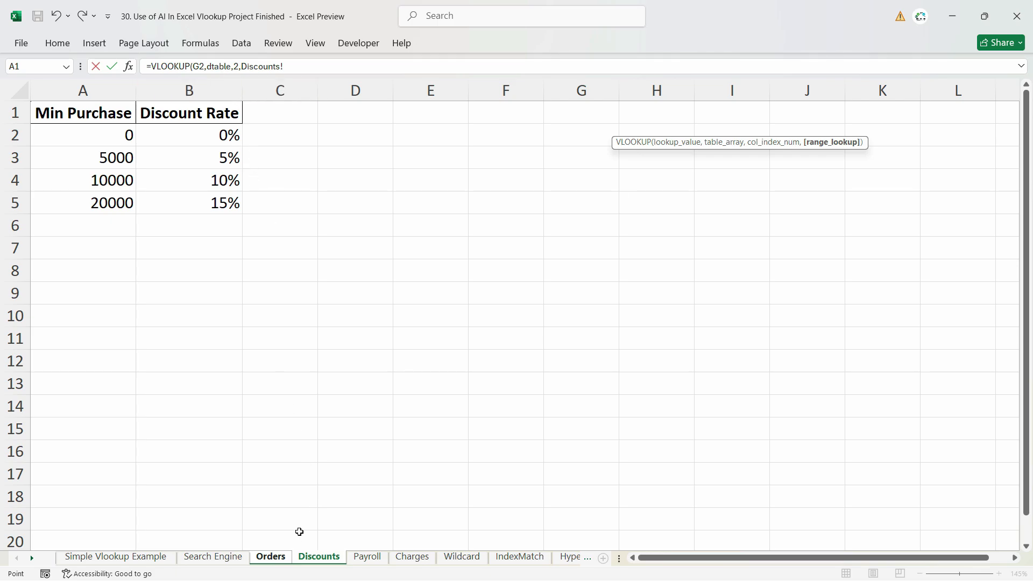
pyautogui.click(279, 559)
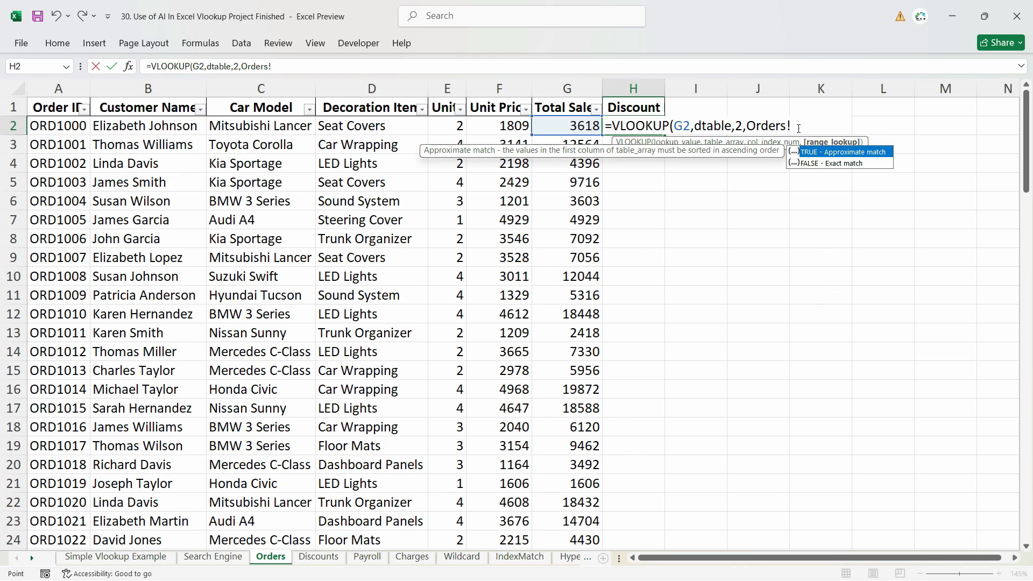
pyautogui.click(303, 559)
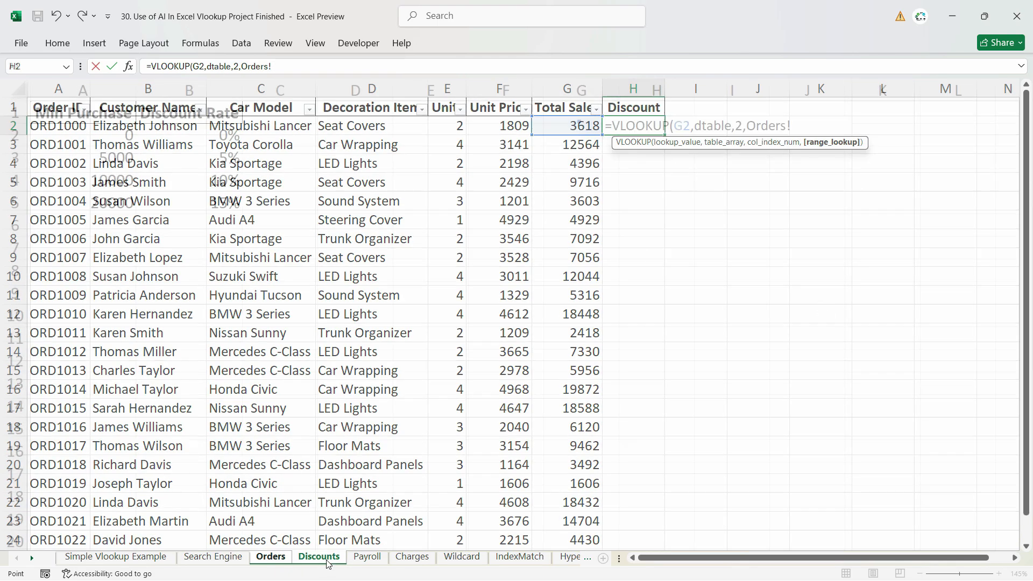
pyautogui.click(277, 560)
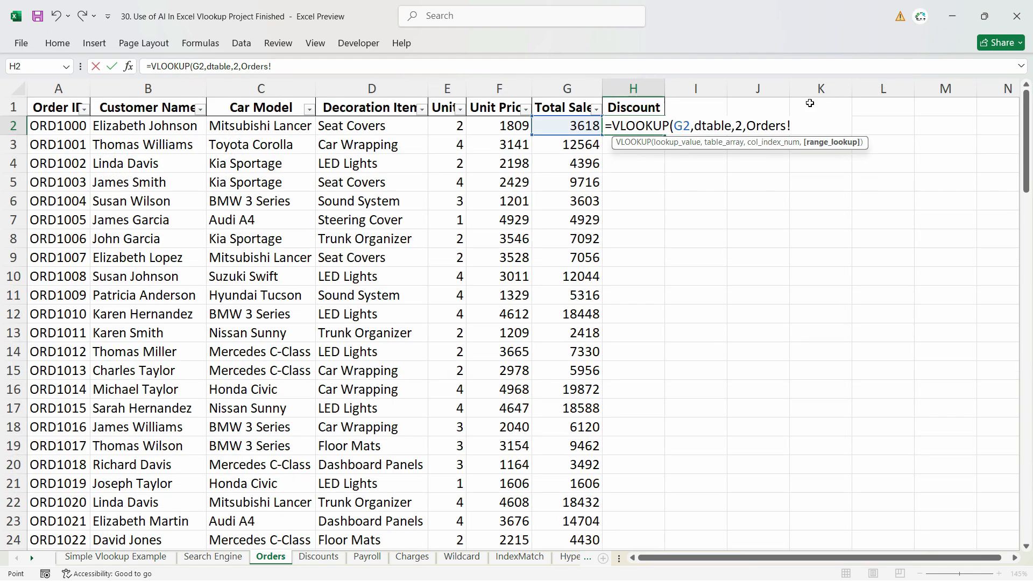
# Replace the stray Orders! reference in H2 with 1 for approximate match and complete the formula =VLOOKUP(G2,dtable,2,1)
pyautogui.moveTo(790, 125); pyautogui.dragTo(746, 125)
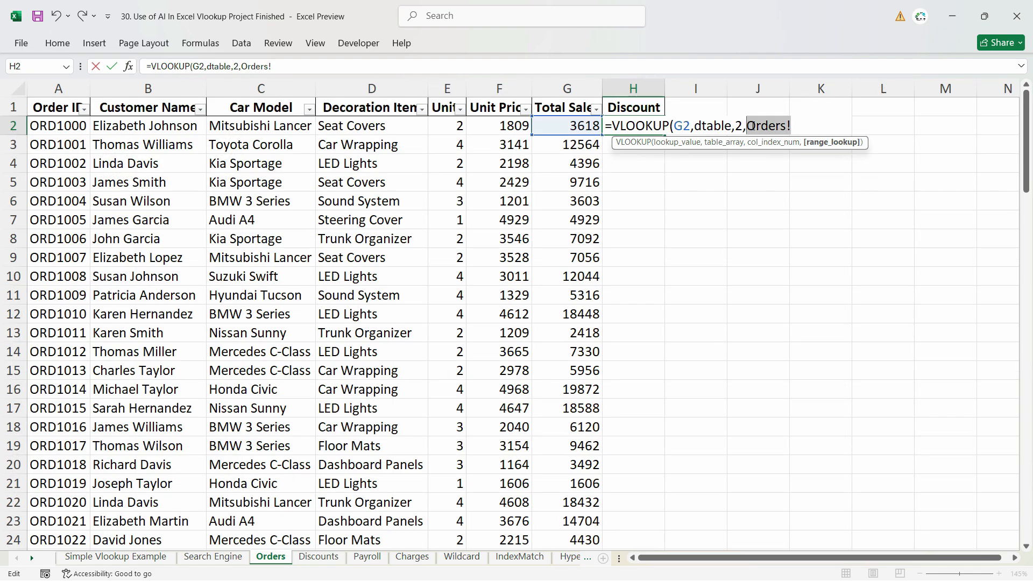
pyautogui.press('BackSpace')
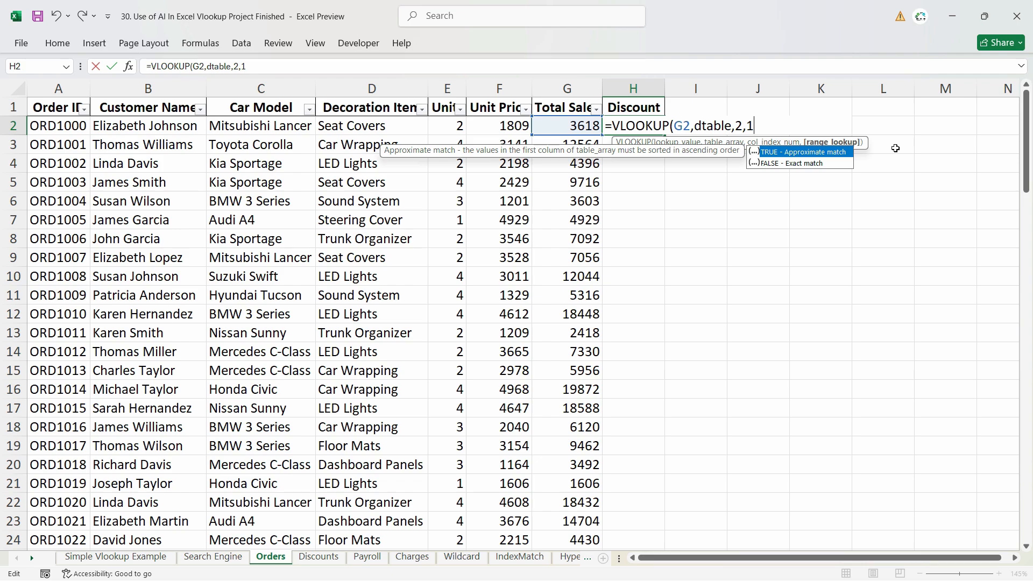
pyautogui.press('Return')
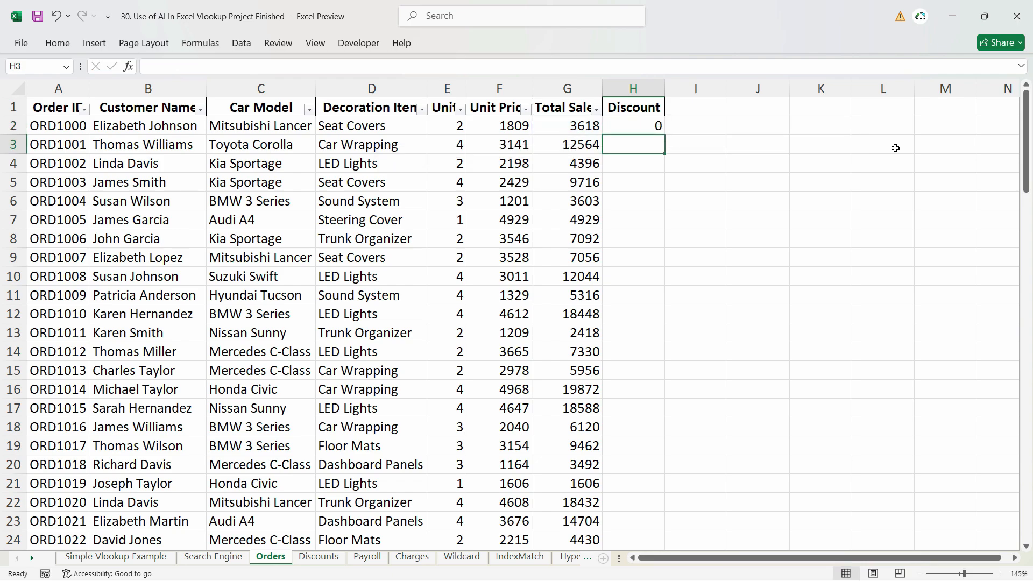
pyautogui.click(654, 133)
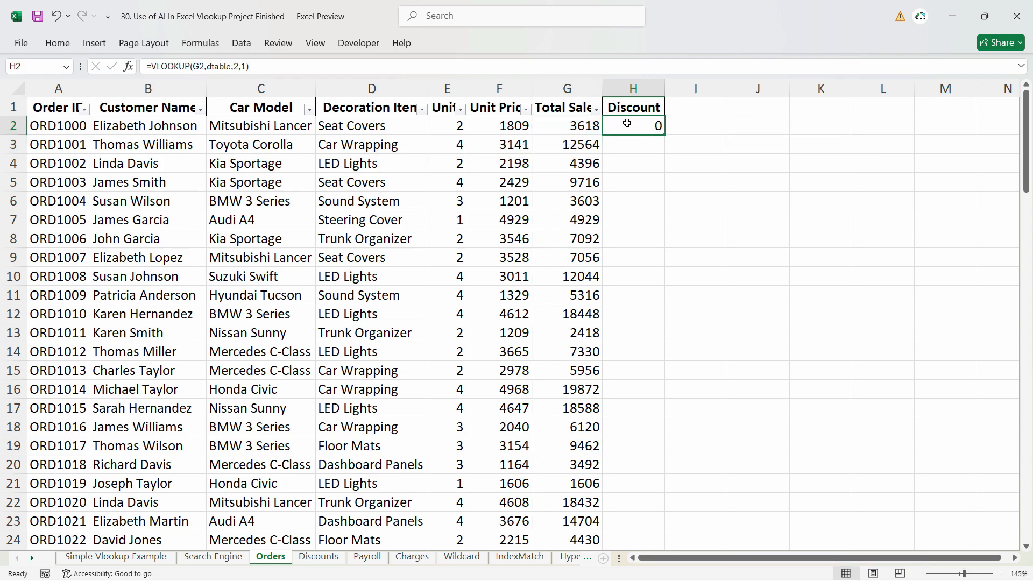
# Format the entire Discount column H as percentages
pyautogui.click(639, 82)
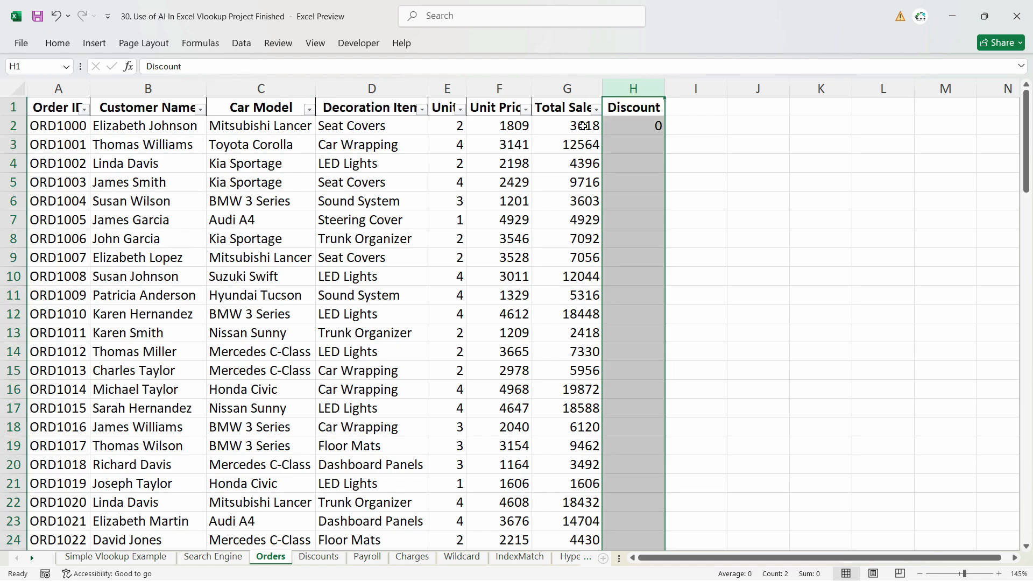
pyautogui.click(30, 46)
pyautogui.click(60, 47)
pyautogui.click(60, 48)
pyautogui.click(490, 90)
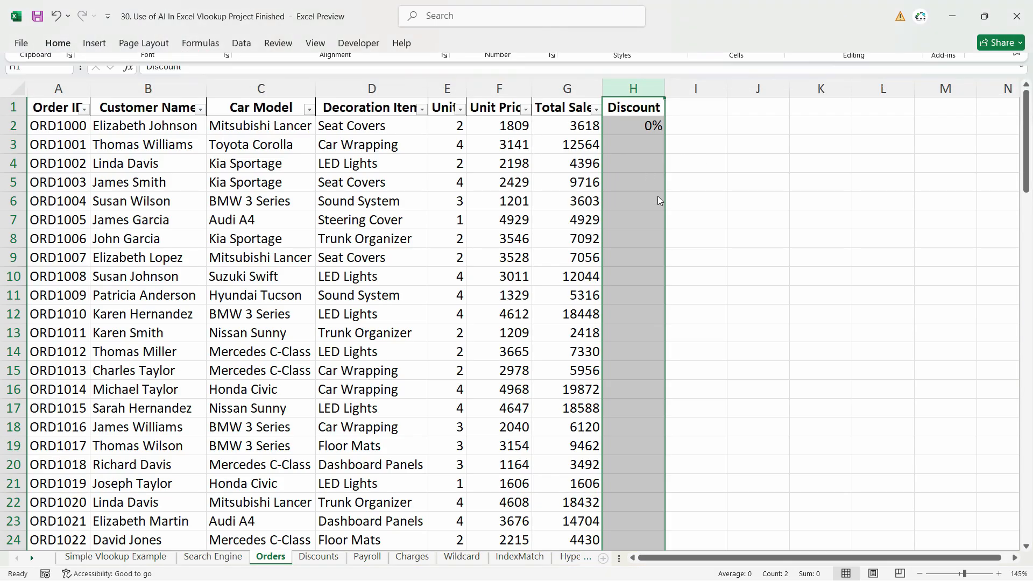
# Fill the H2 lookup formula down the Discount column for all orders and spot-check several of the filled cells
pyautogui.click(649, 131)
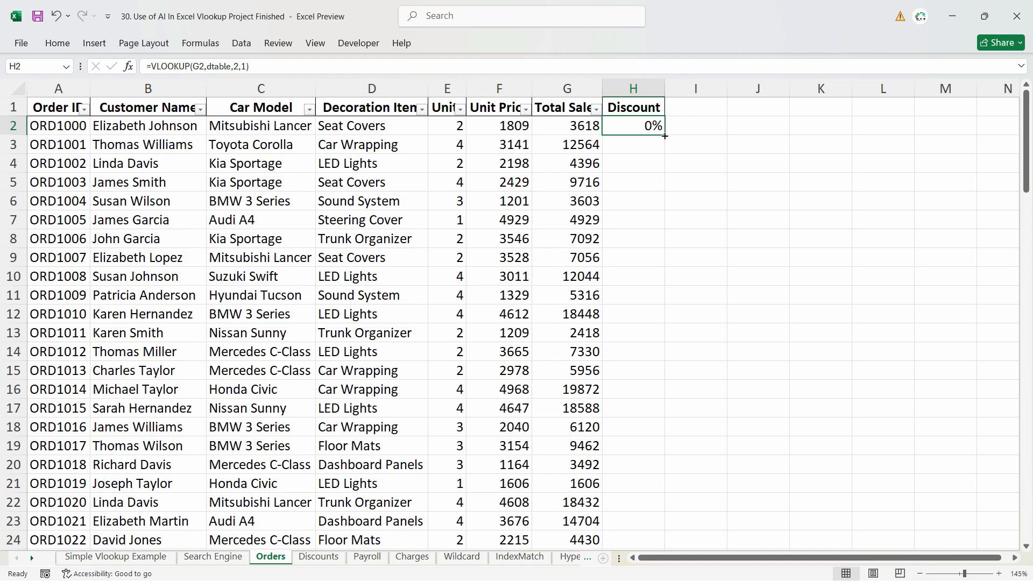
pyautogui.doubleClick(665, 136)
pyautogui.click(650, 144)
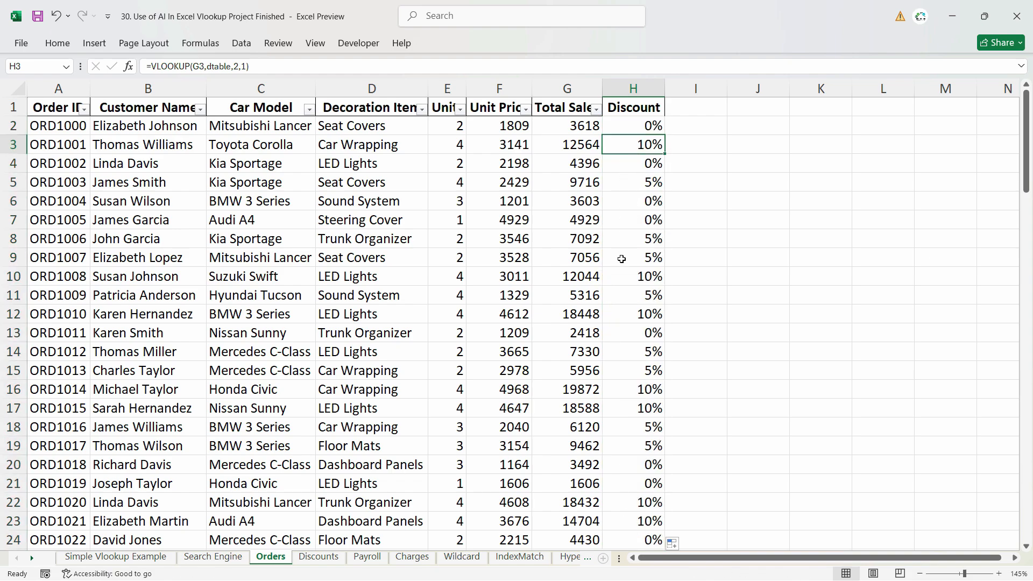
pyautogui.click(624, 183)
pyautogui.click(624, 224)
pyautogui.click(631, 294)
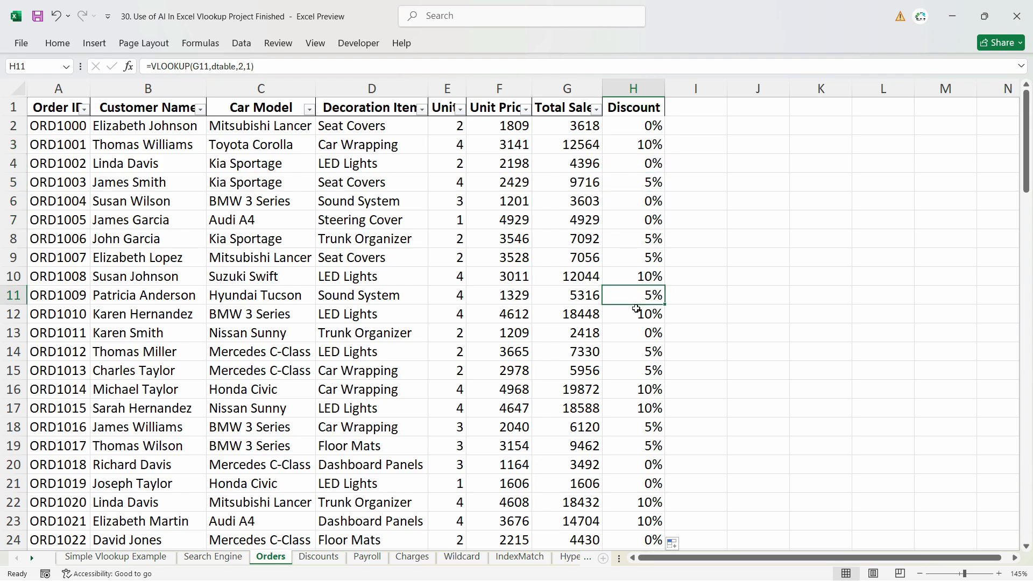
pyautogui.click(639, 128)
pyautogui.click(696, 108)
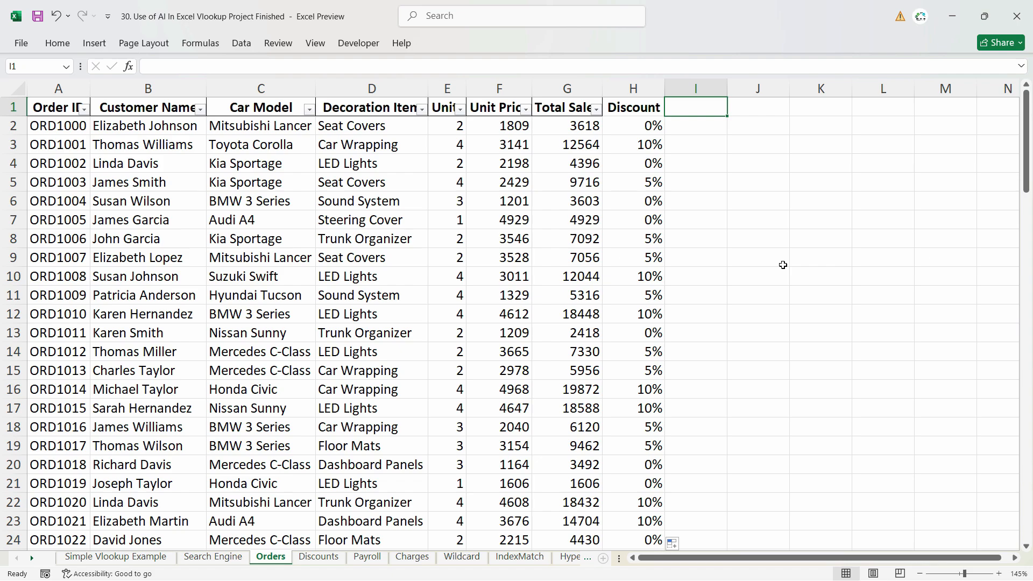
# Add a new column header, Discount Amount, in cell I1 beside the Discount column
pyautogui.write('Di')
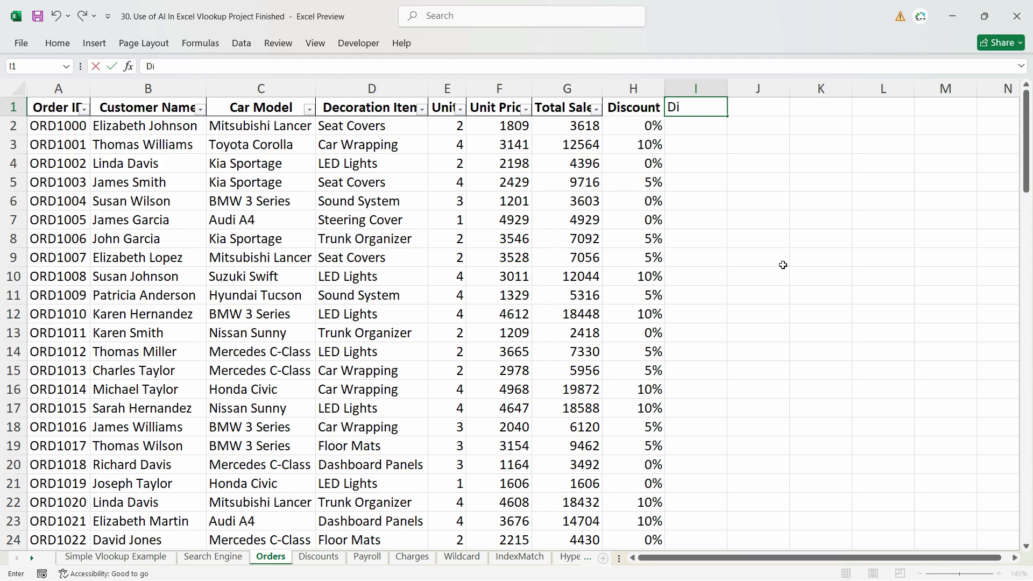
pyautogui.write('scount Amount')
pyautogui.press('Return')
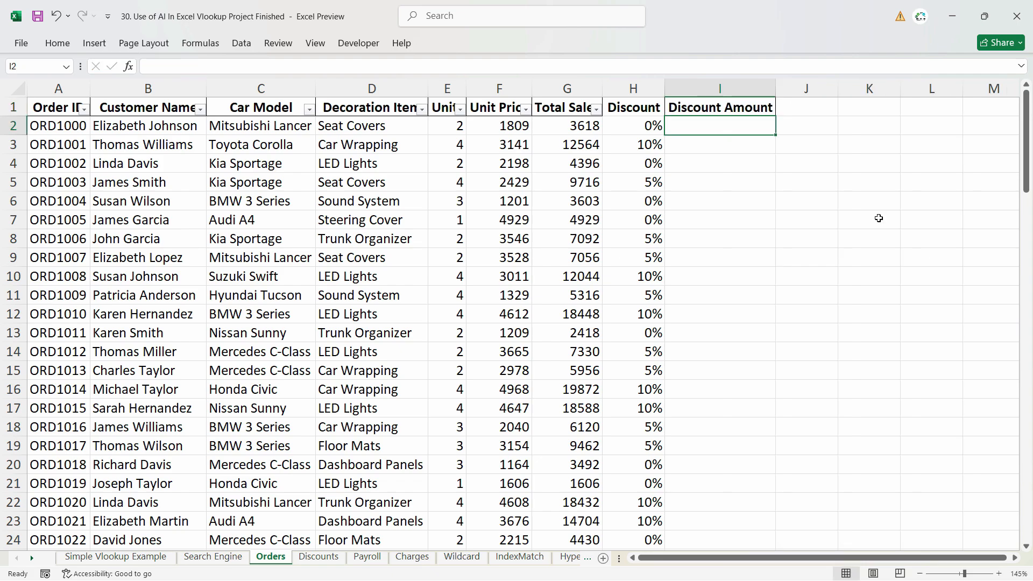
# Enter the formula =G2*H2 in I2 to multiply the first order's total sales by its discount rate
pyautogui.write('=')
pyautogui.click(573, 125)
pyautogui.write('*')
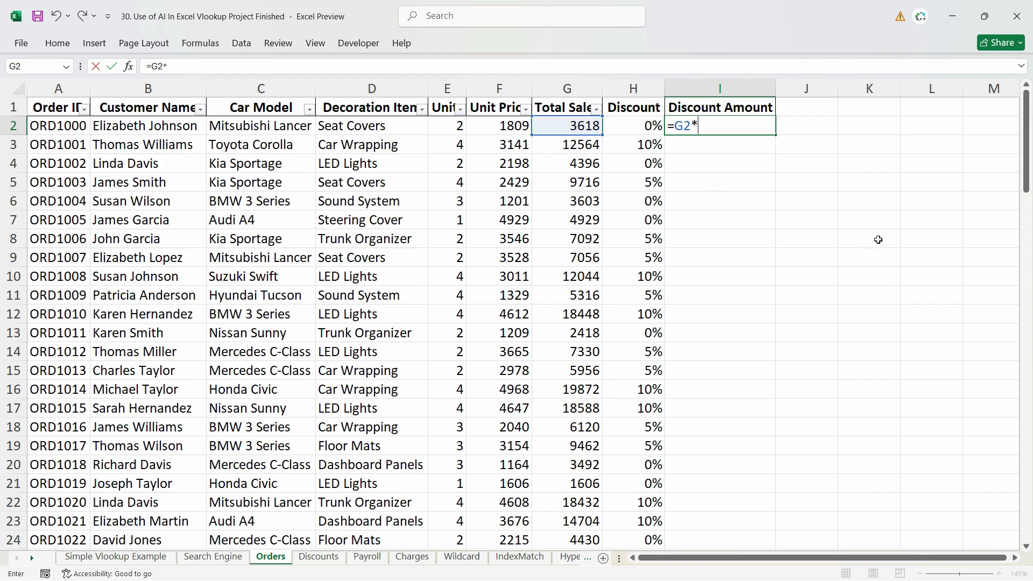
pyautogui.click(641, 119)
pyautogui.press('Return')
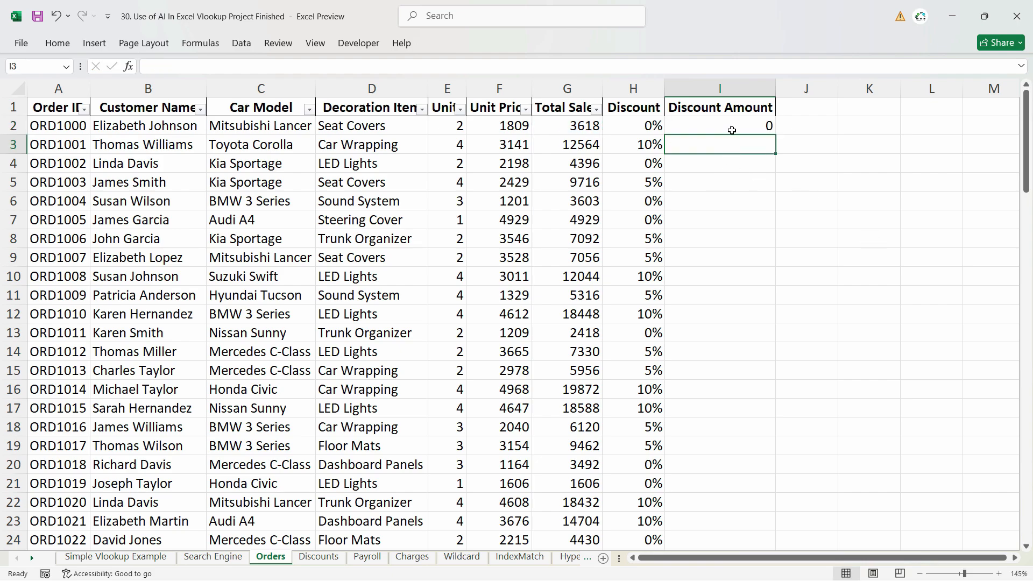
# Fill the I2 formula down the Discount Amount column for all orders and select the whole column I to check its summary figures
pyautogui.click(732, 131)
pyautogui.click(594, 129)
pyautogui.click(636, 128)
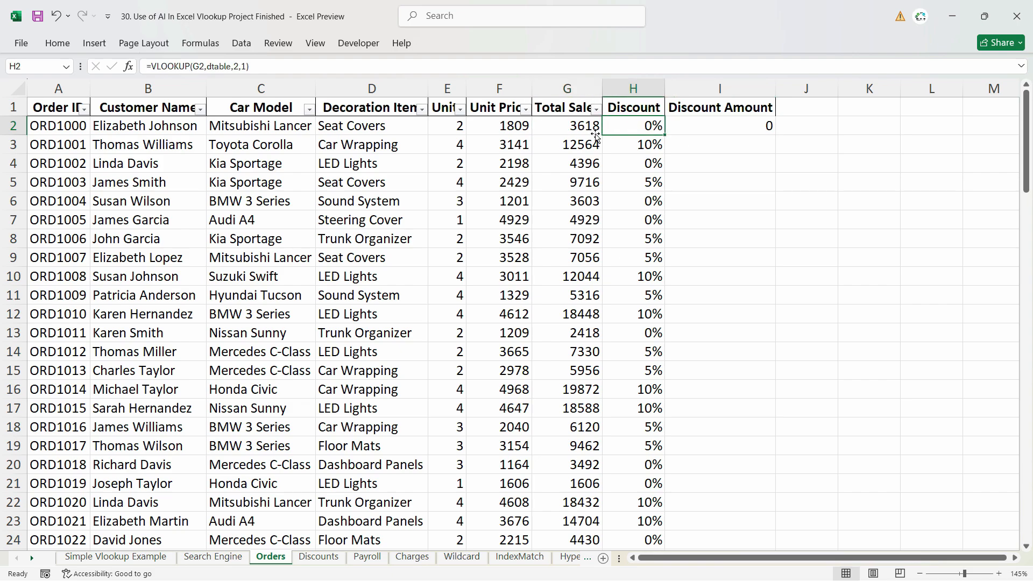
pyautogui.click(732, 124)
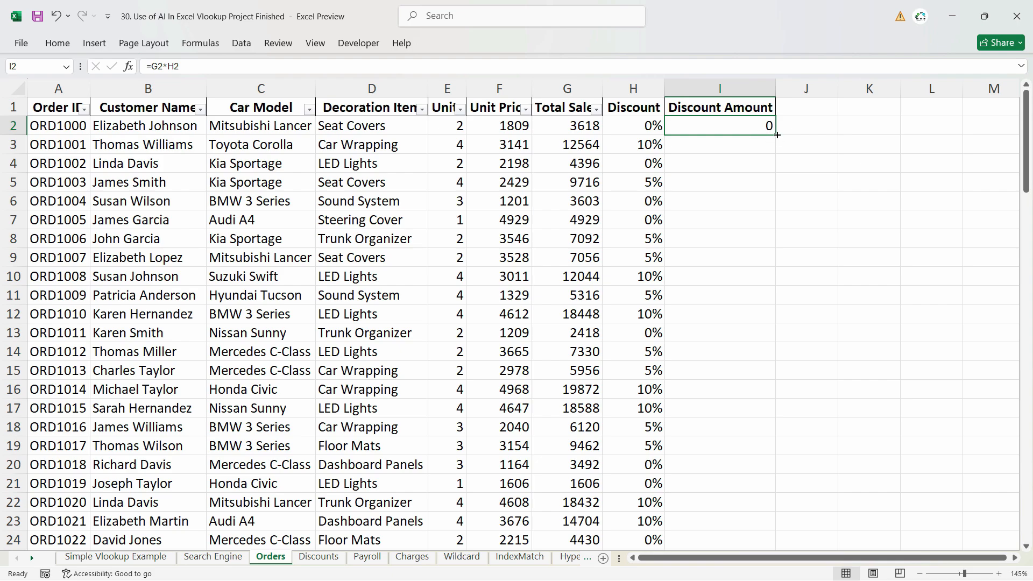
pyautogui.doubleClick(777, 135)
pyautogui.click(753, 144)
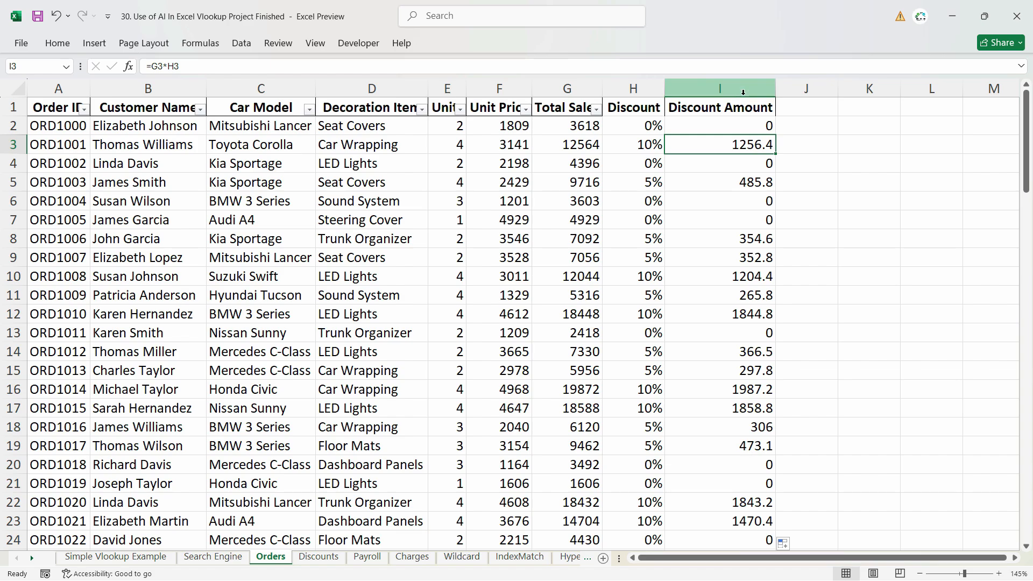
pyautogui.click(576, 132)
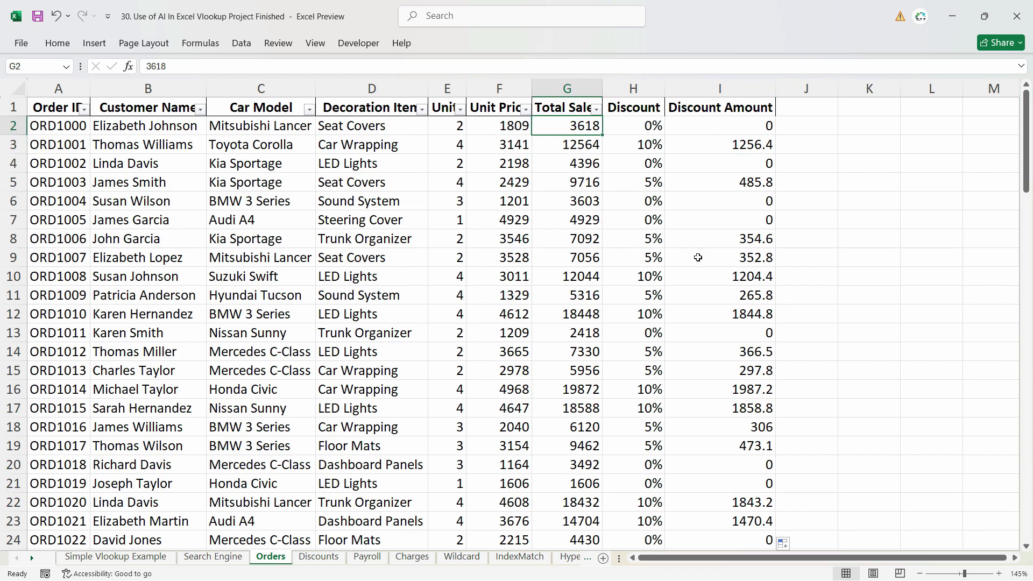
pyautogui.click(741, 89)
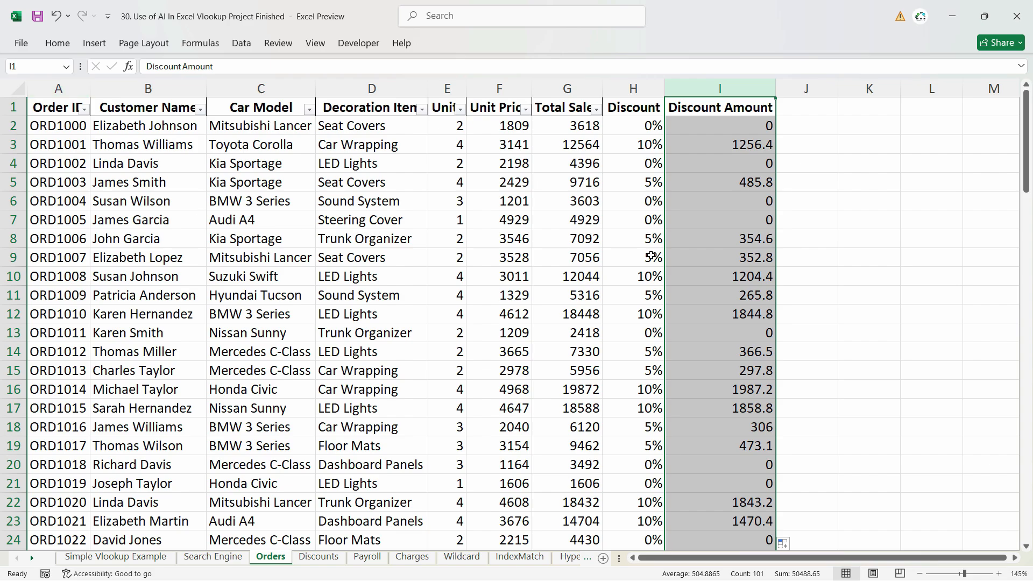